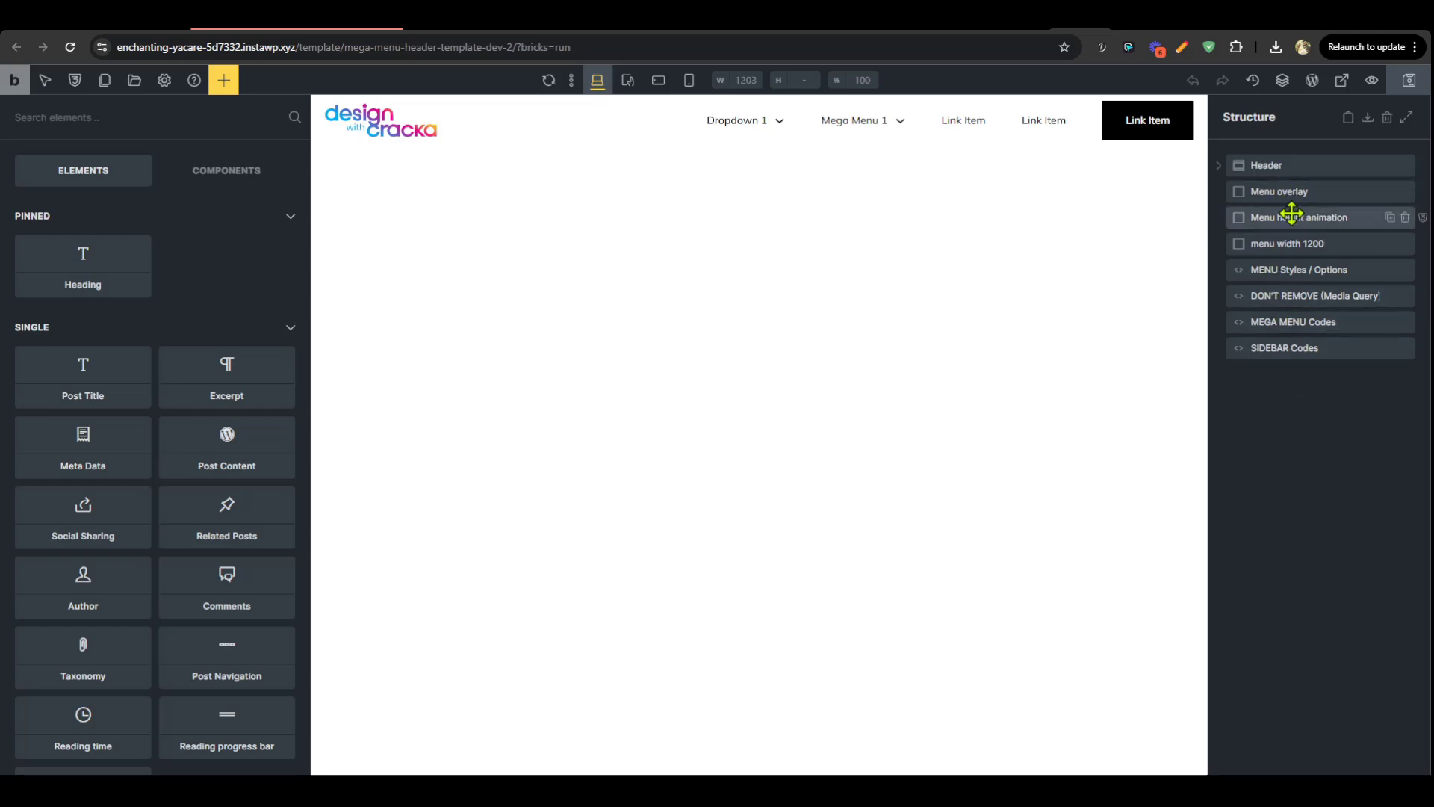
Delete the old Menu overlay, animation, width and code elements from the structure, keeping only the Header
click(1285, 272)
scroll(278, 634, down, 5)
scroll(277, 634, up, 3)
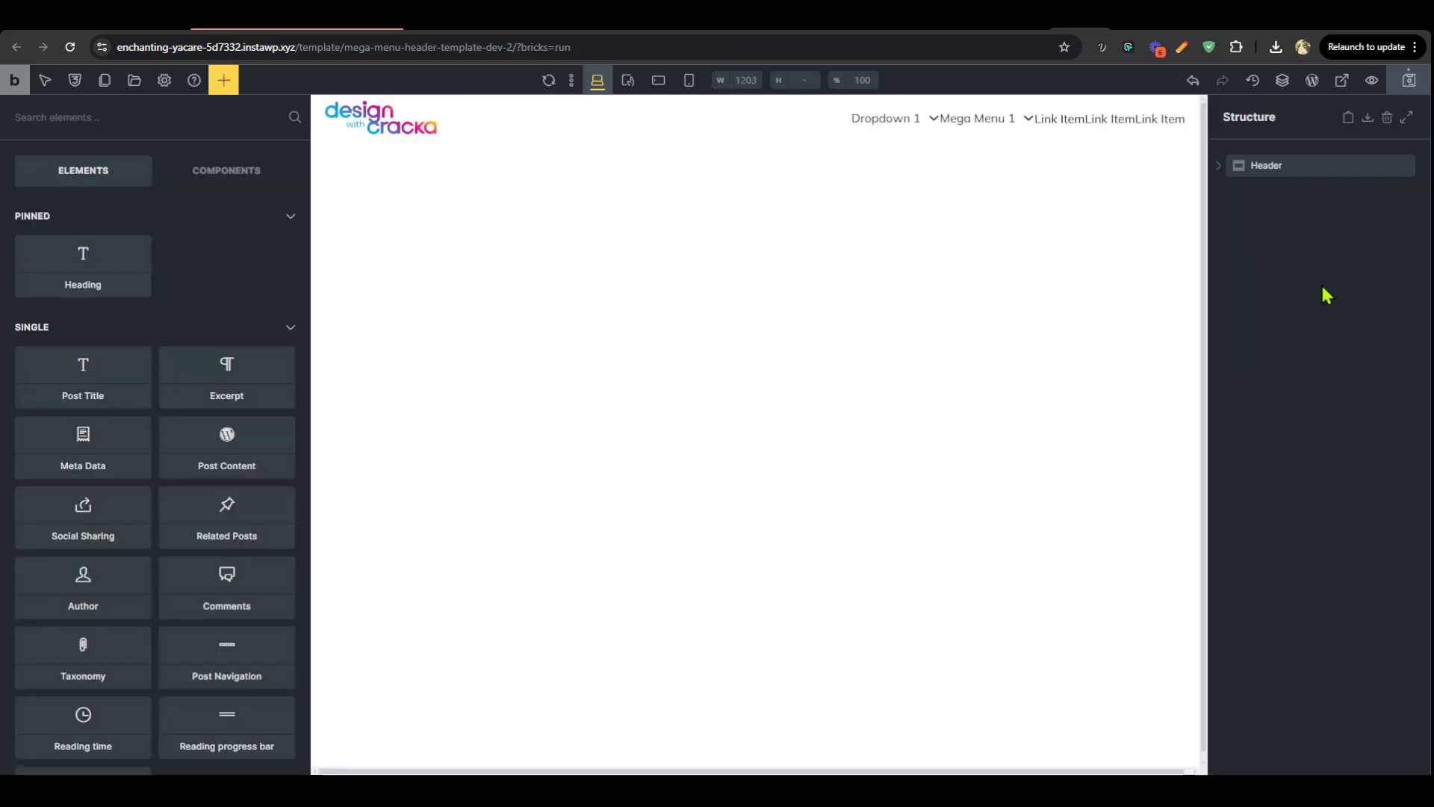
Insert the other saved Mega Menu Header template from My templates below the existing header
click(132, 88)
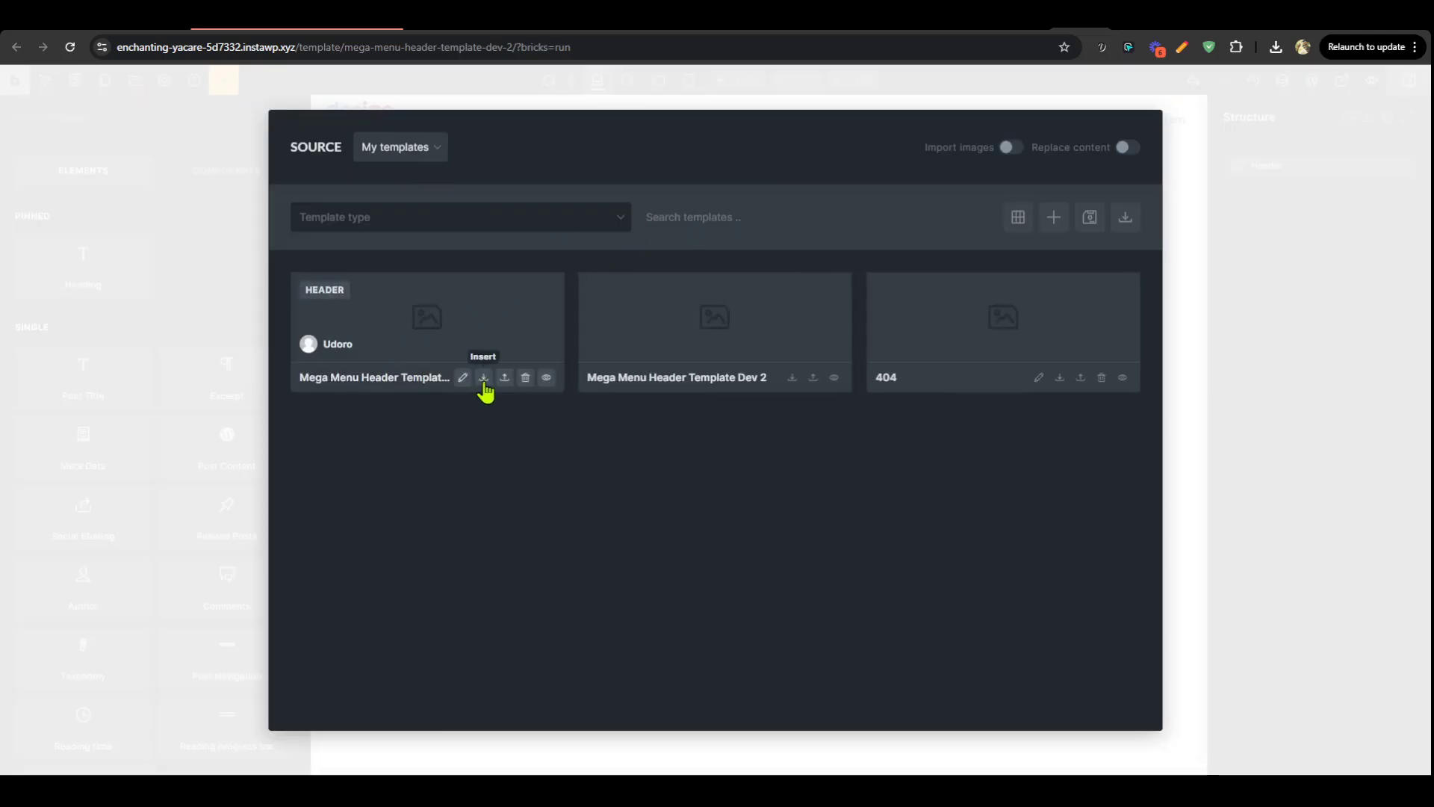
click(484, 378)
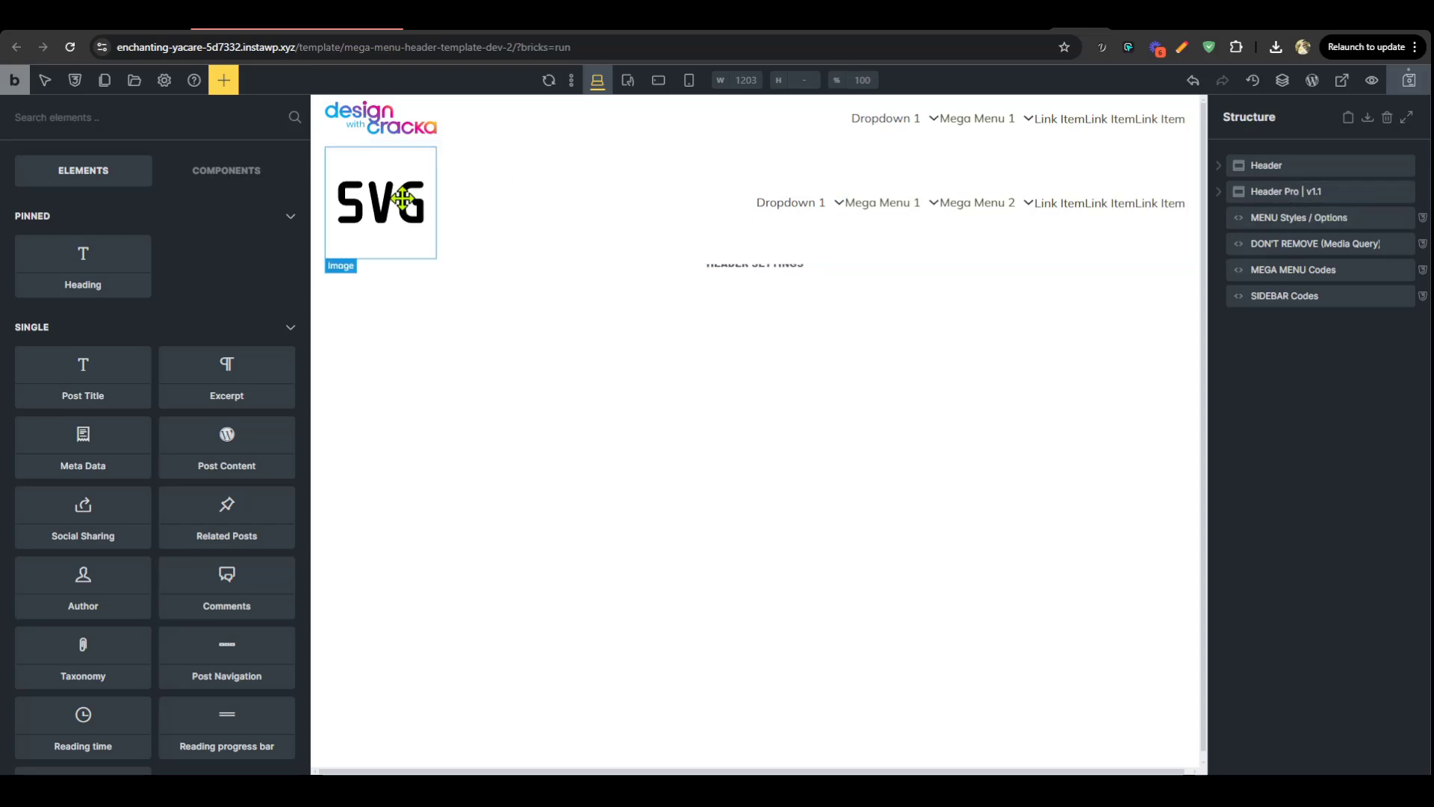
Move the logo image from the old header into the Header Pro | v1.1 logo wrap and remove the SVG placeholder
click(388, 127)
drag(387, 128, 464, 224)
click(464, 224)
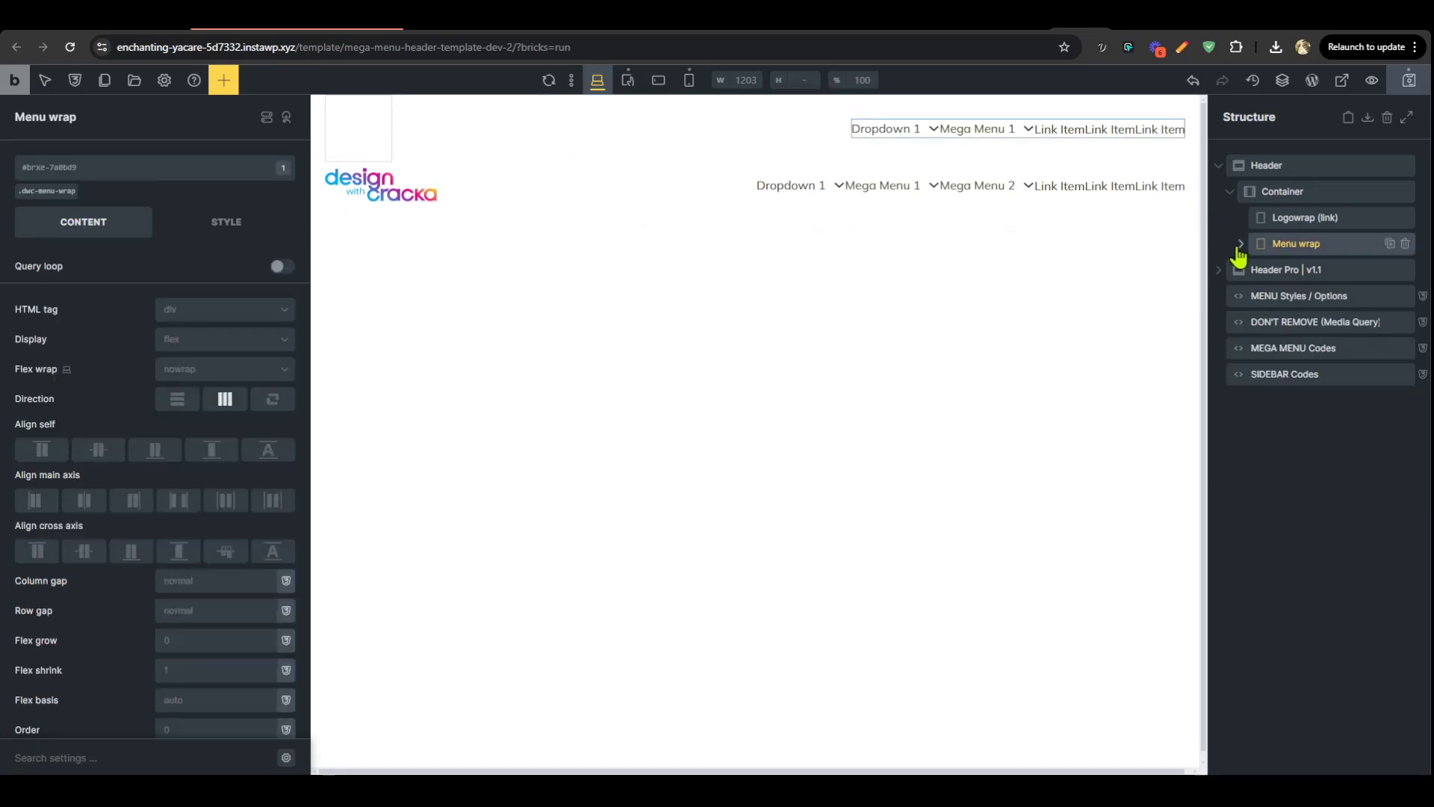
Move the old header's Nav Items block into the nav wrapper of Header Pro | v1.1, above its existing Nav Items
click(1239, 246)
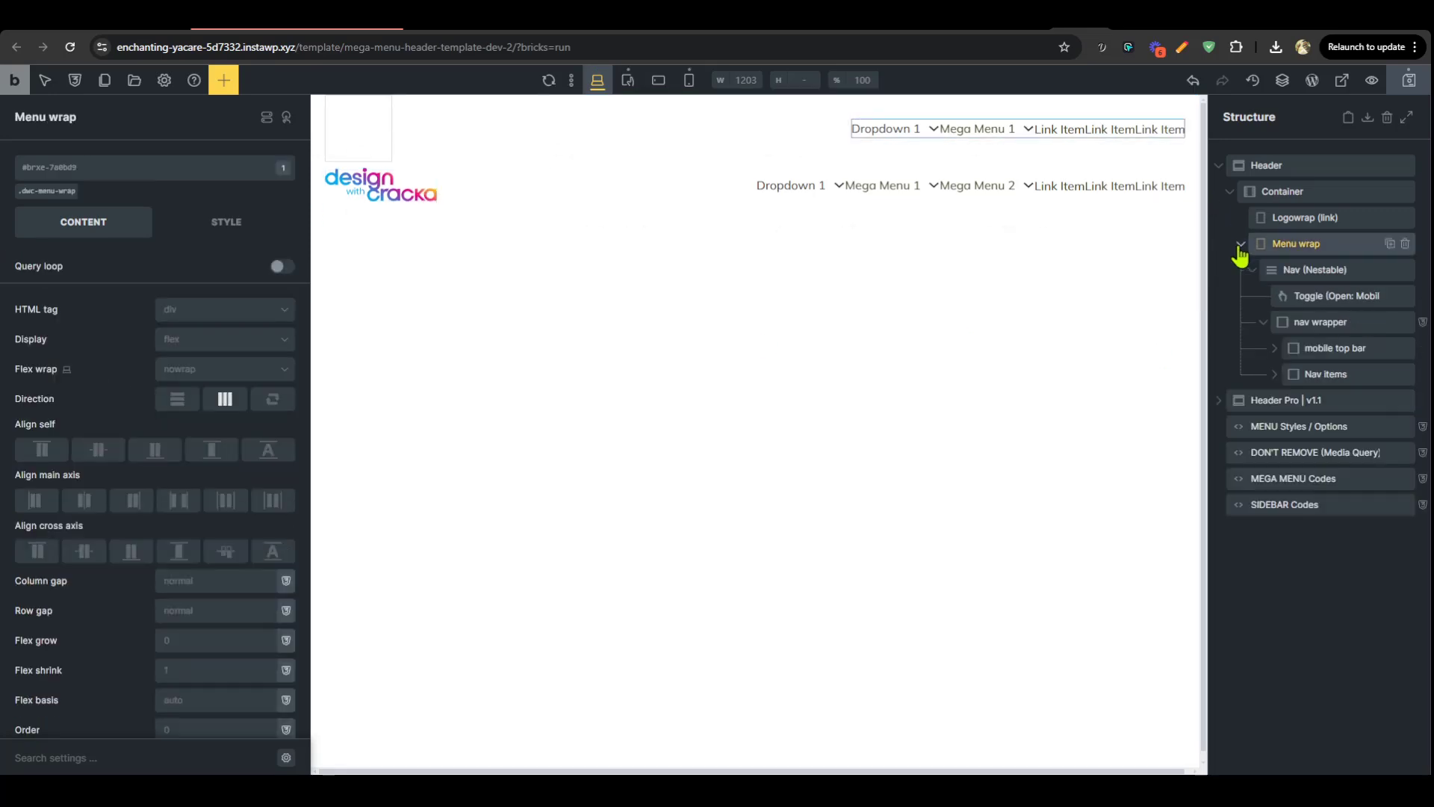
click(1330, 377)
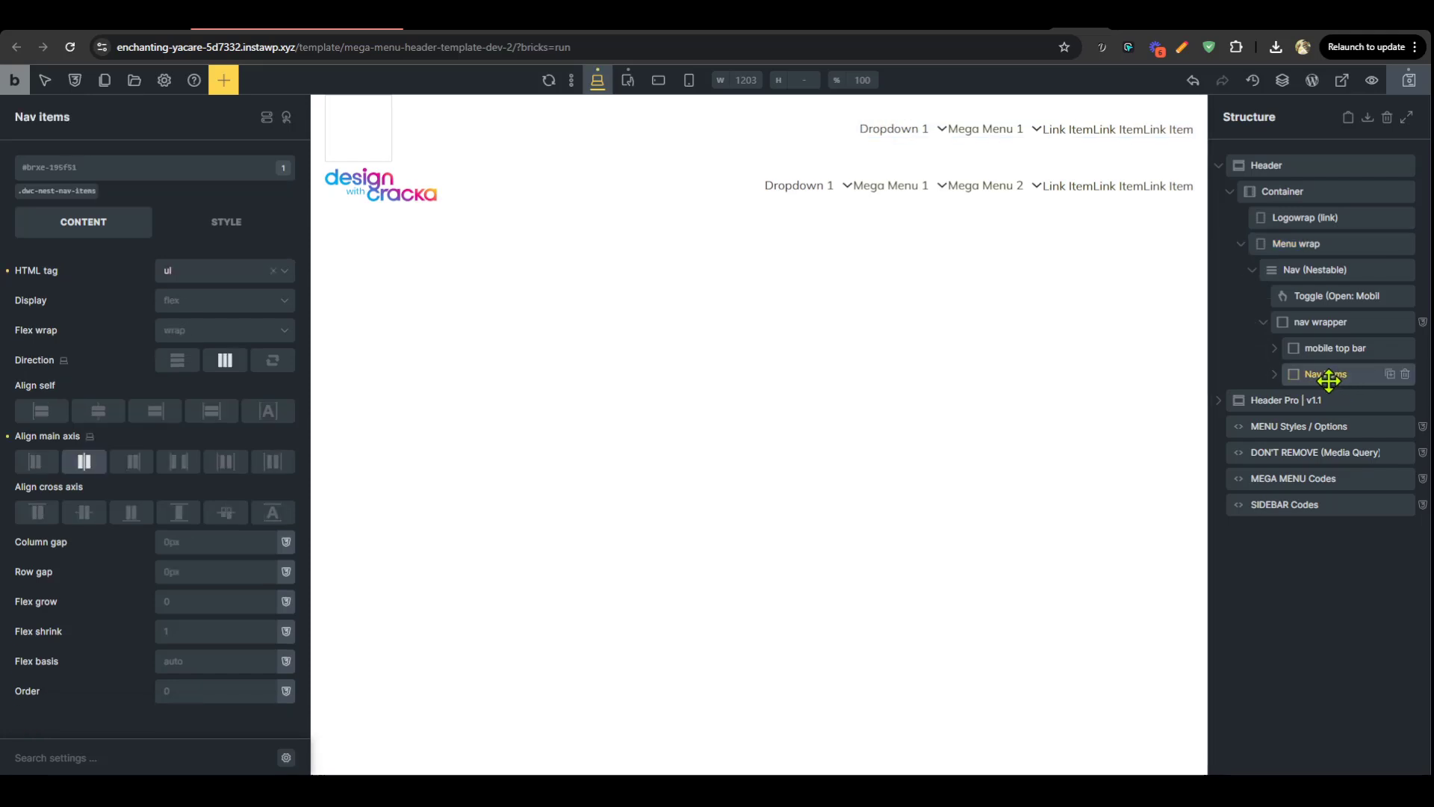
click(1218, 404)
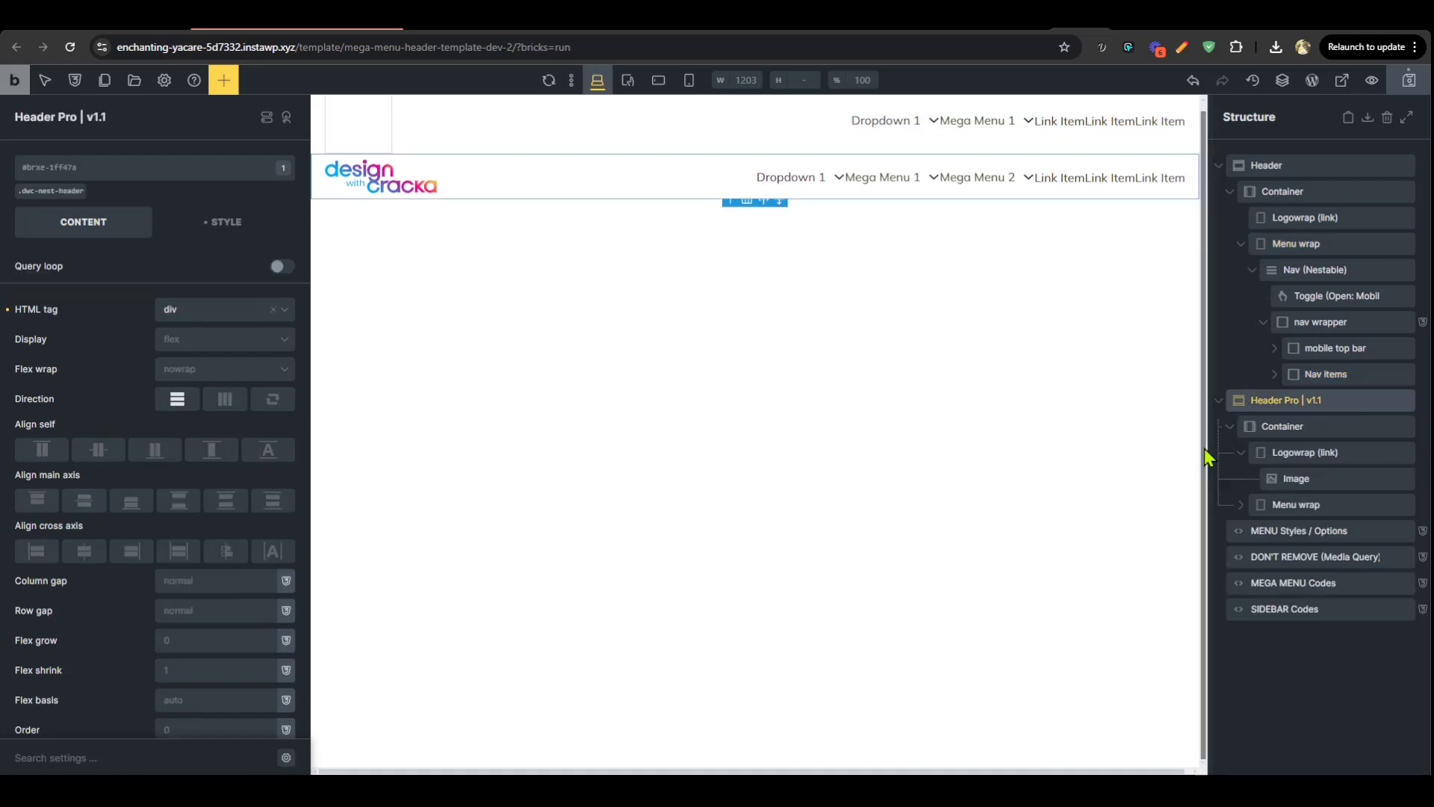
click(1241, 506)
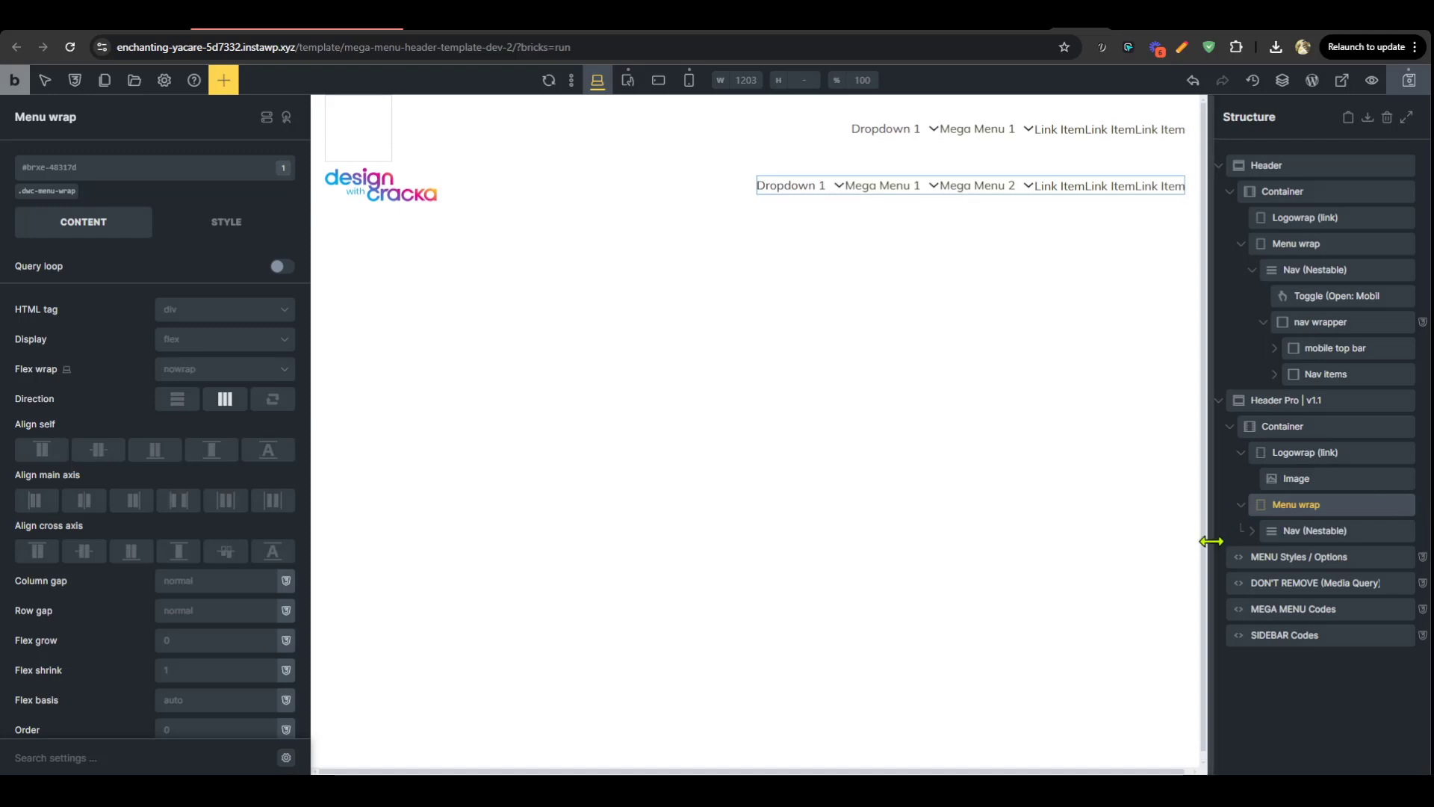
click(1252, 530)
click(1259, 586)
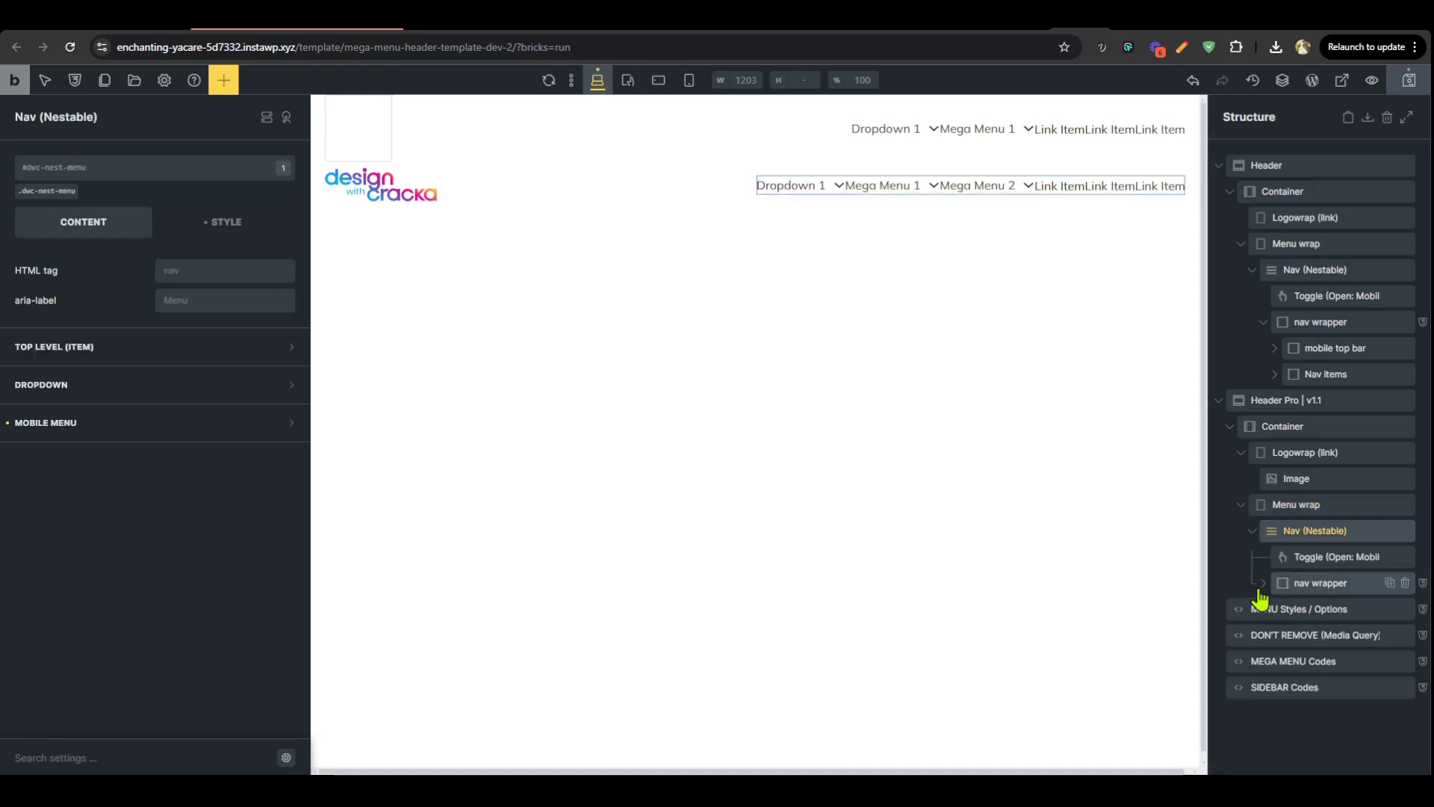
drag(1300, 374, 1319, 626)
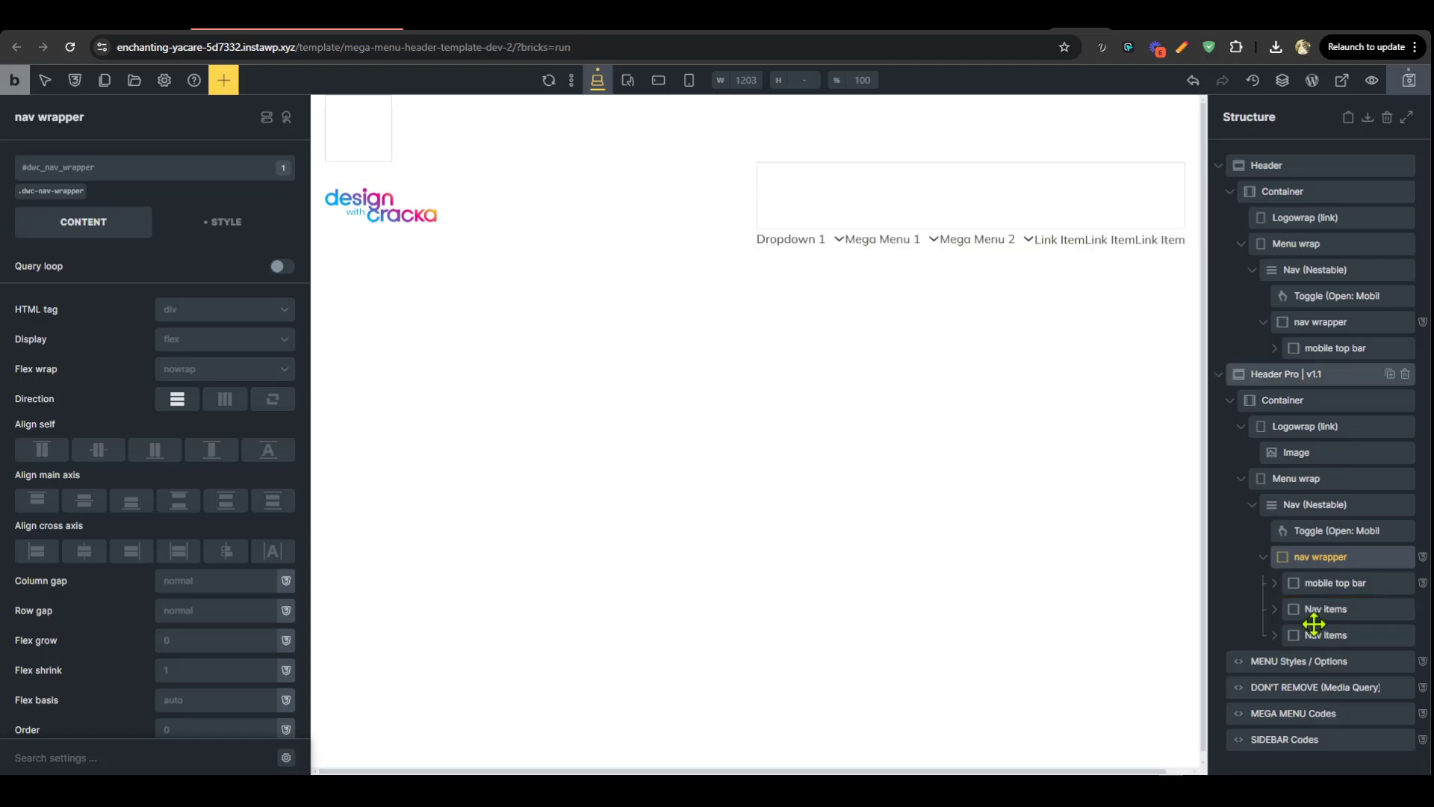
Delete the inserted template's own Nav Items block and the entire old Header section
click(1324, 633)
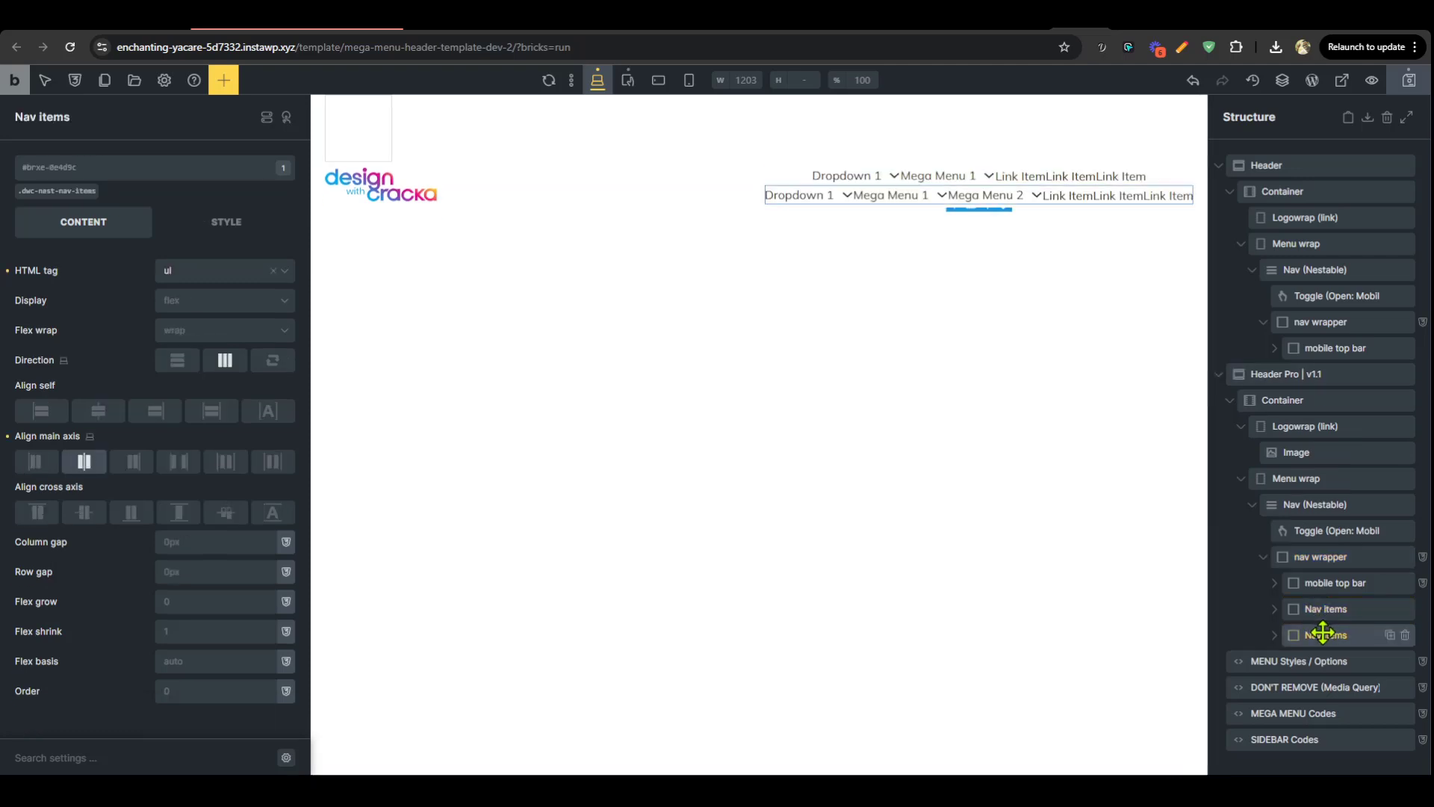
click(1405, 636)
click(1308, 609)
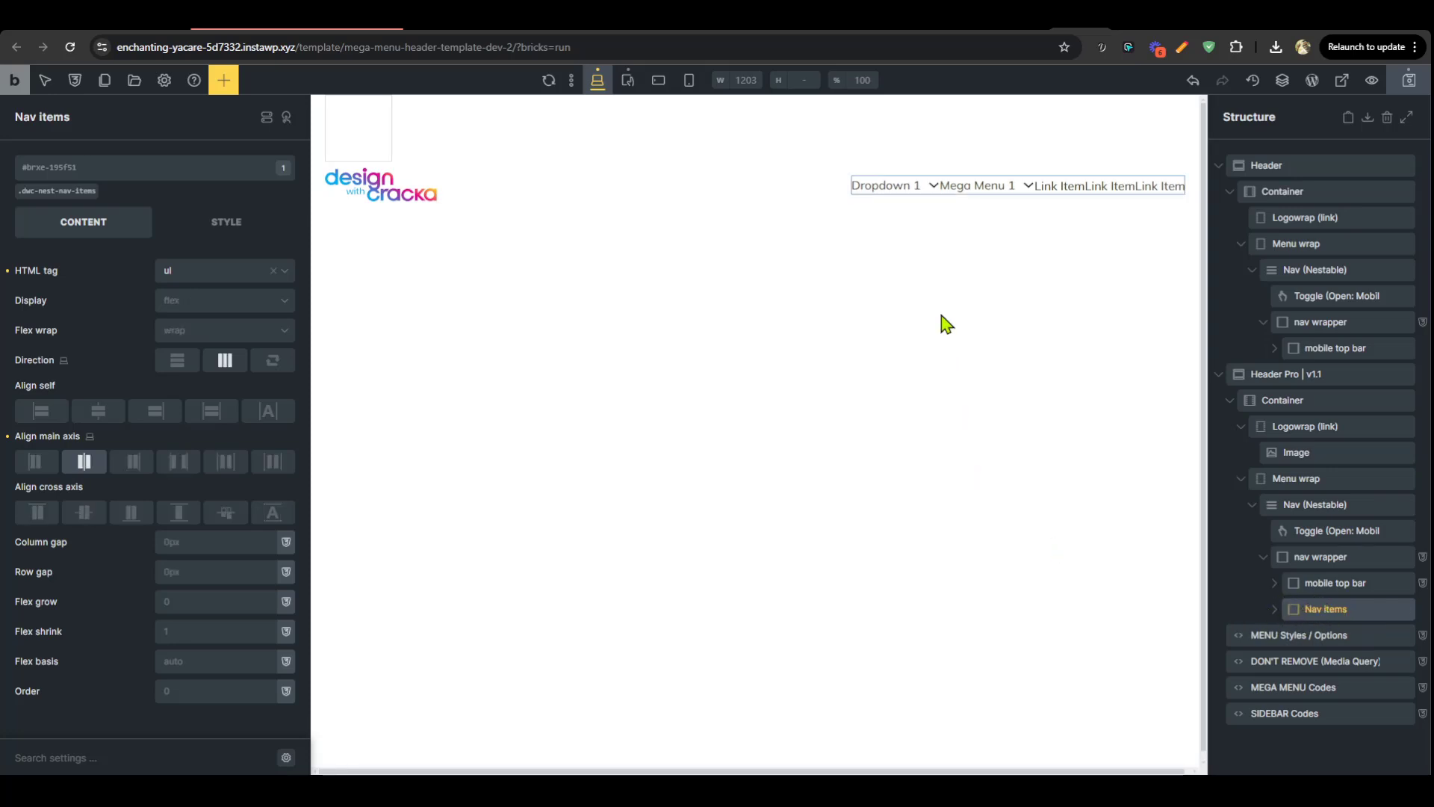
click(1270, 164)
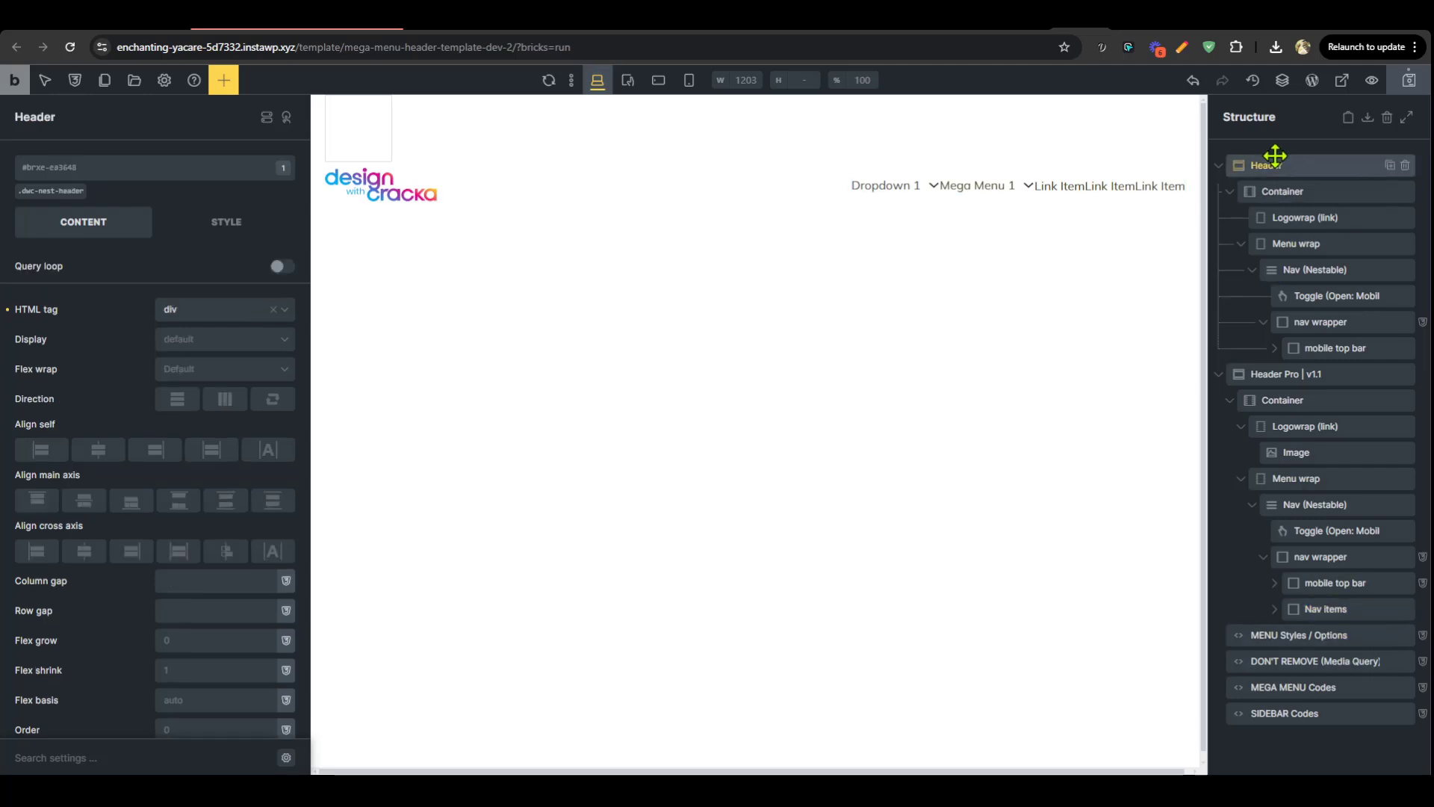
click(1405, 166)
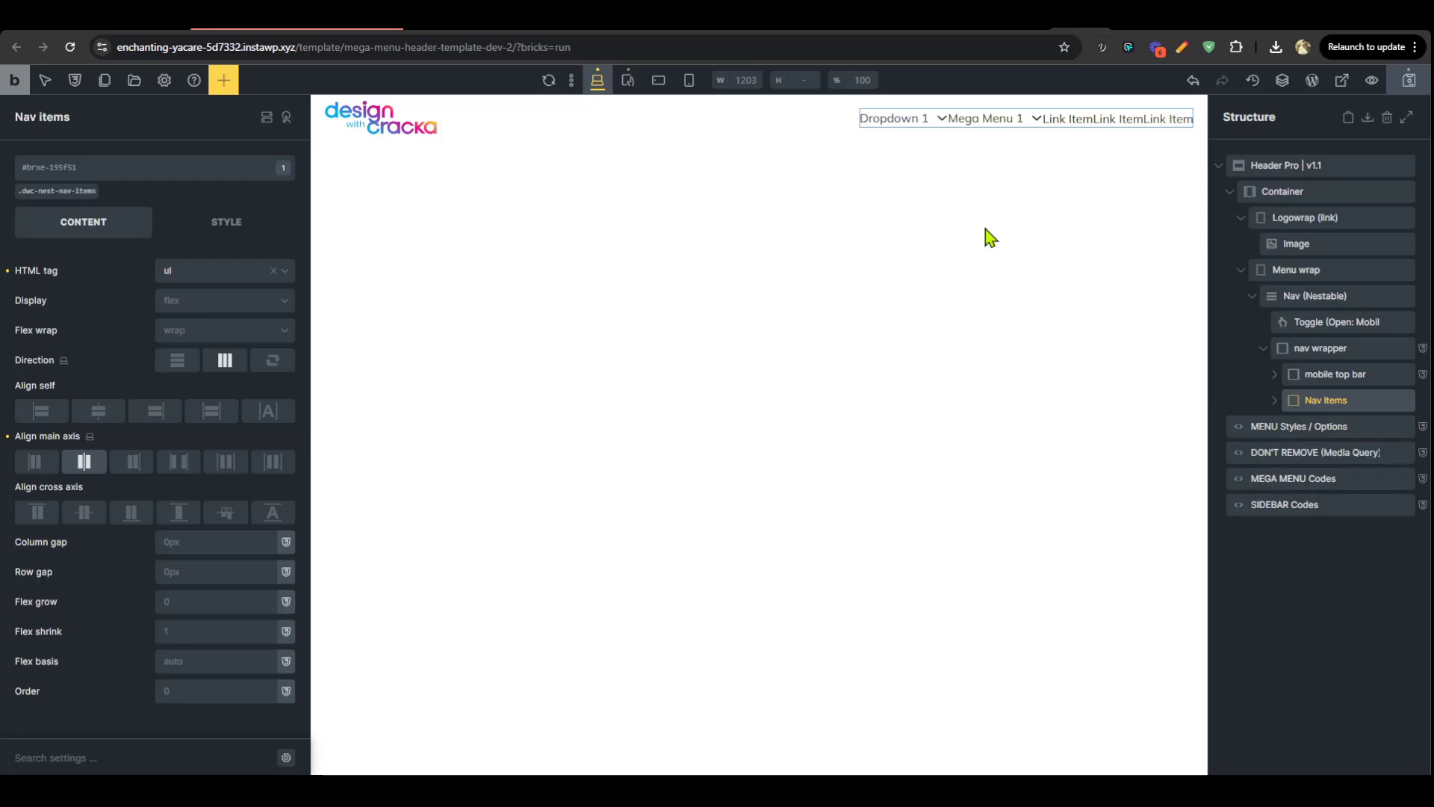
Enable code execution on the MENU Styles / Options, DON'T REMOVE (Media Query), MEGA MENU Codes and SIDEBAR Codes elements
click(1274, 426)
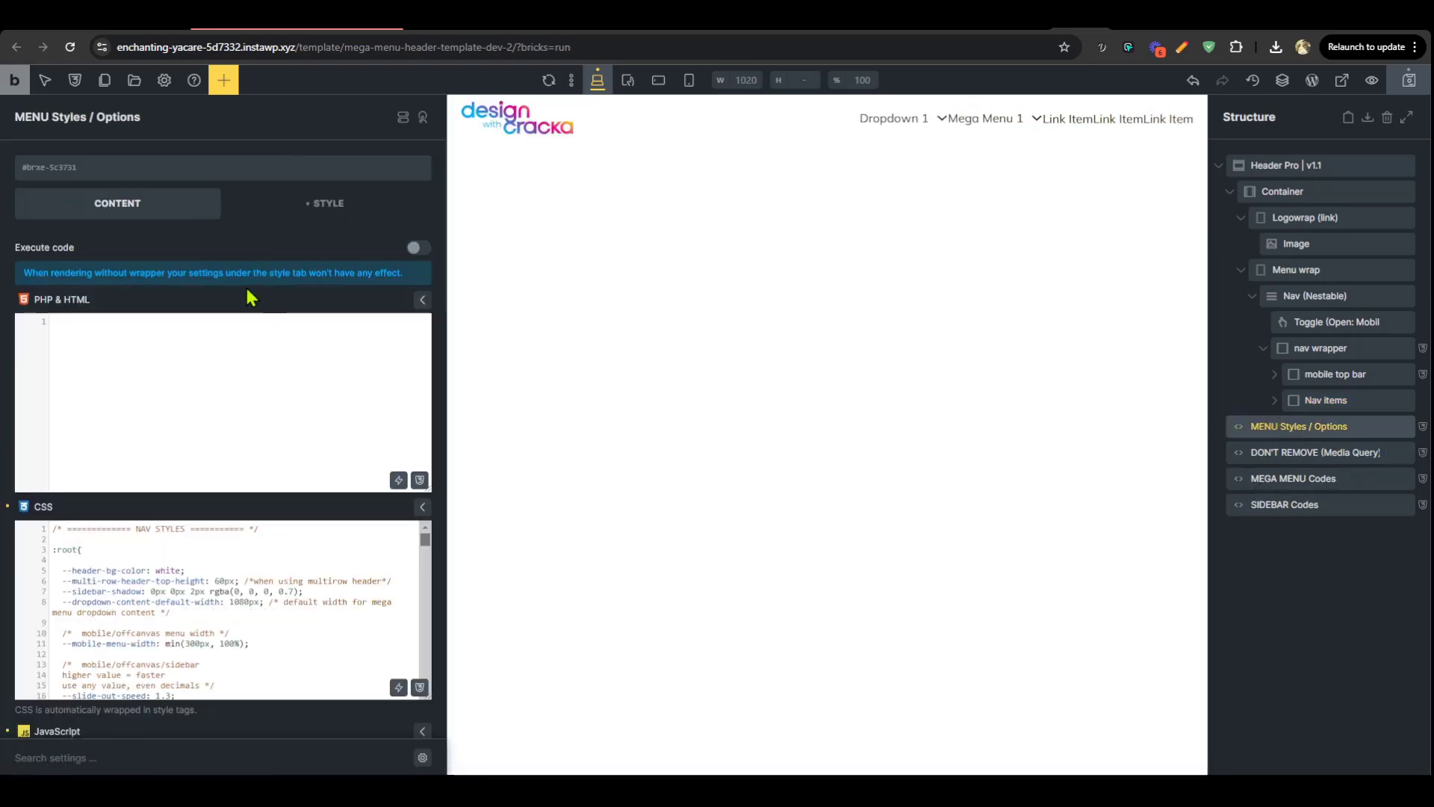
click(418, 249)
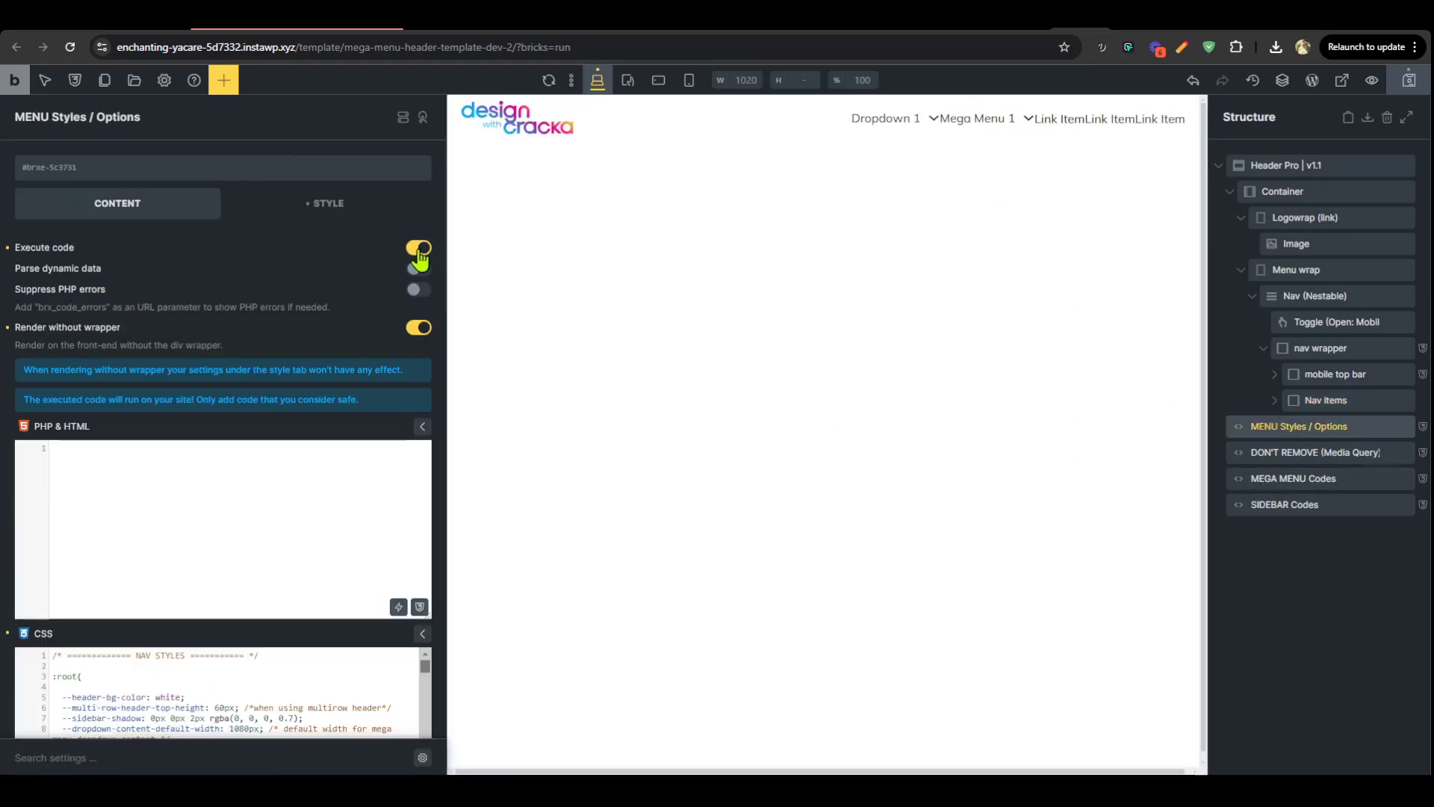
click(1290, 454)
click(418, 249)
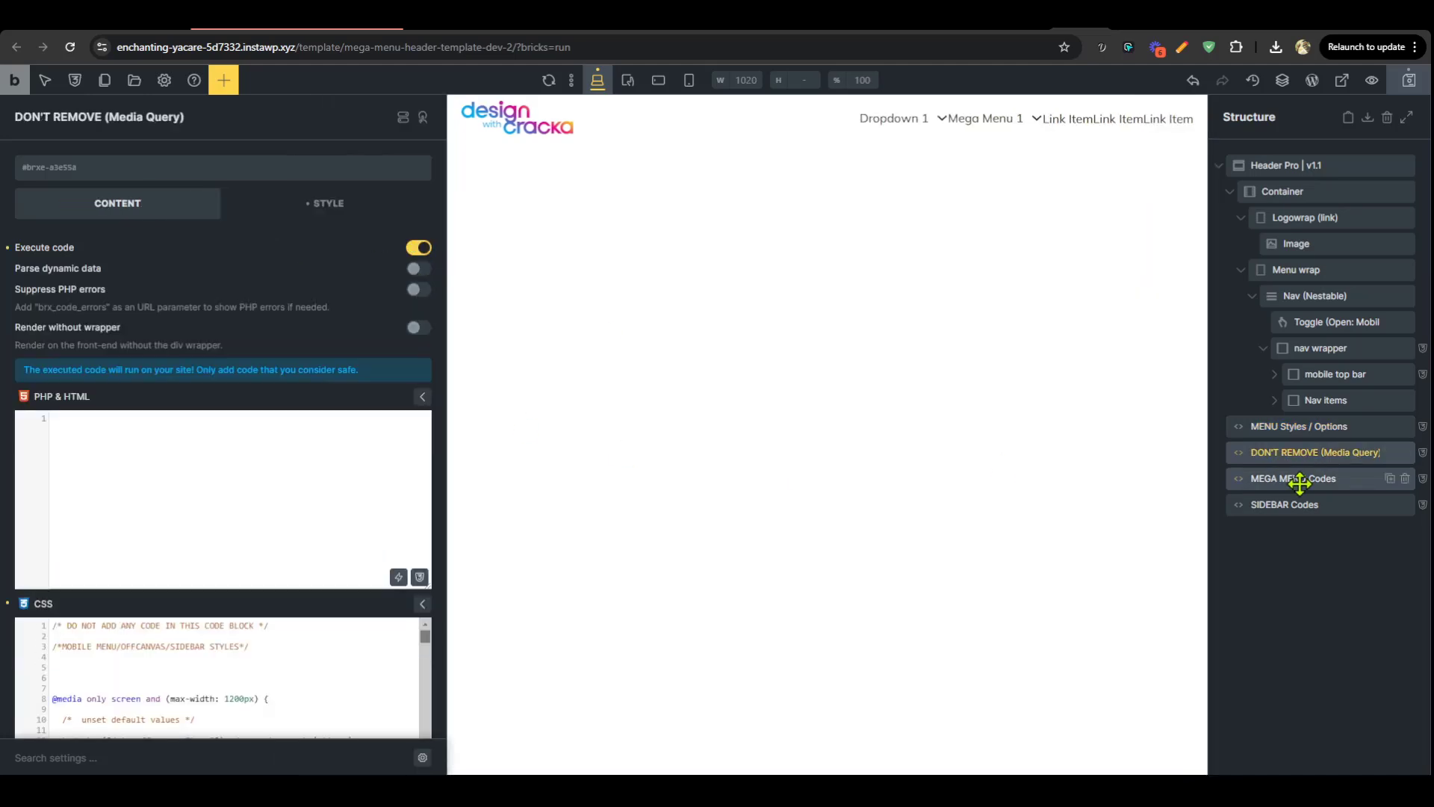
click(1300, 479)
click(418, 249)
click(1285, 504)
click(418, 248)
click(1333, 678)
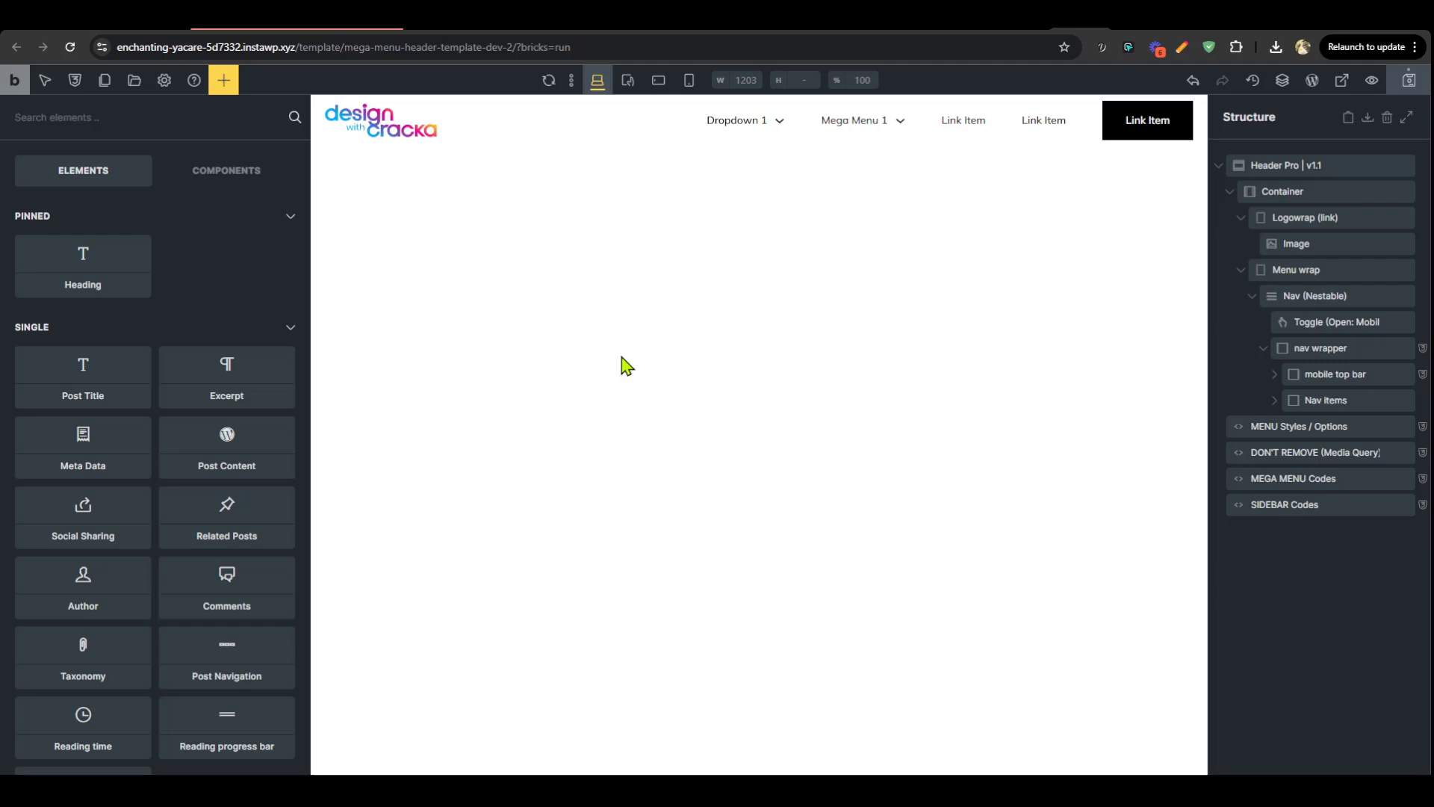
Add a custom attribute named style to the Content element of Mega Menu 1
click(860, 121)
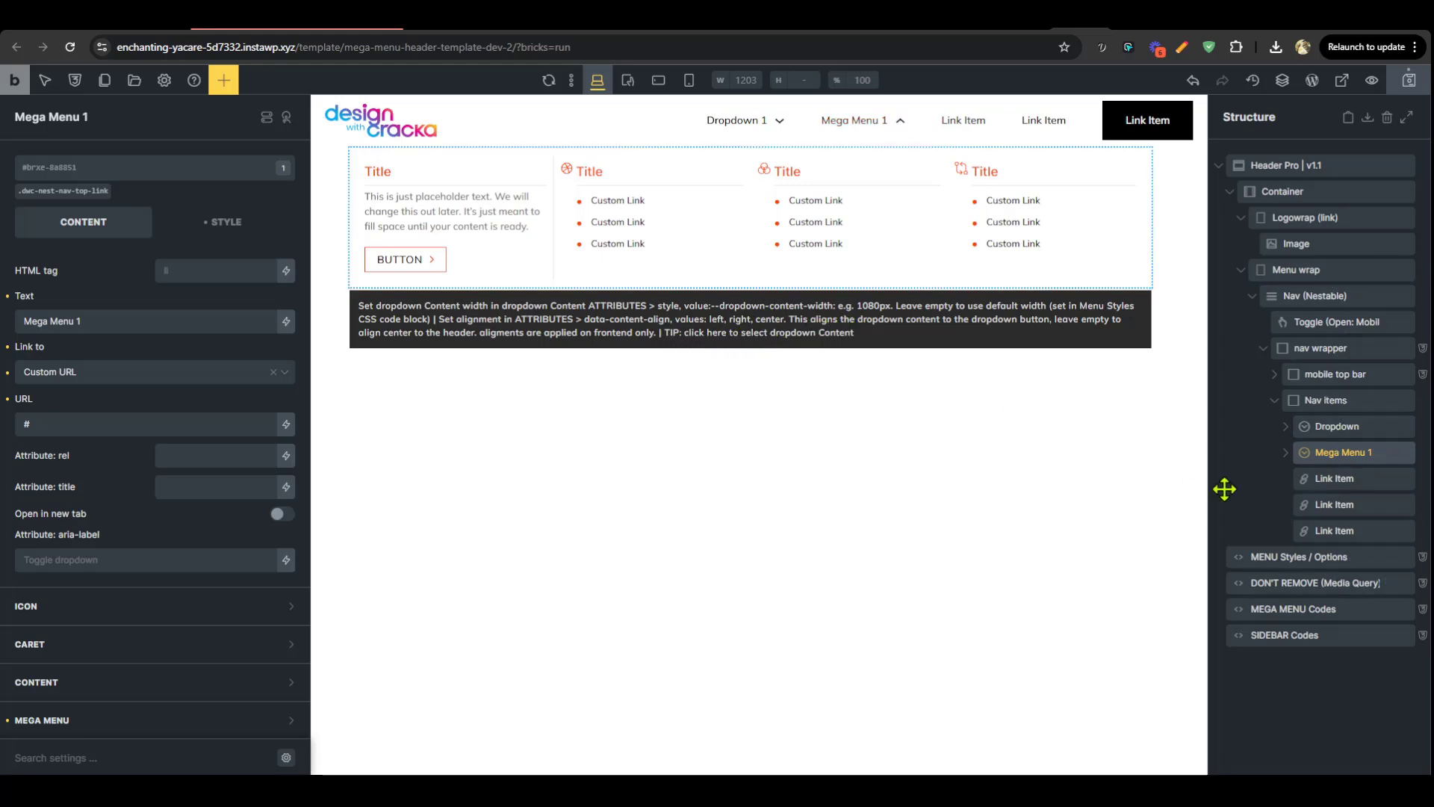
click(855, 320)
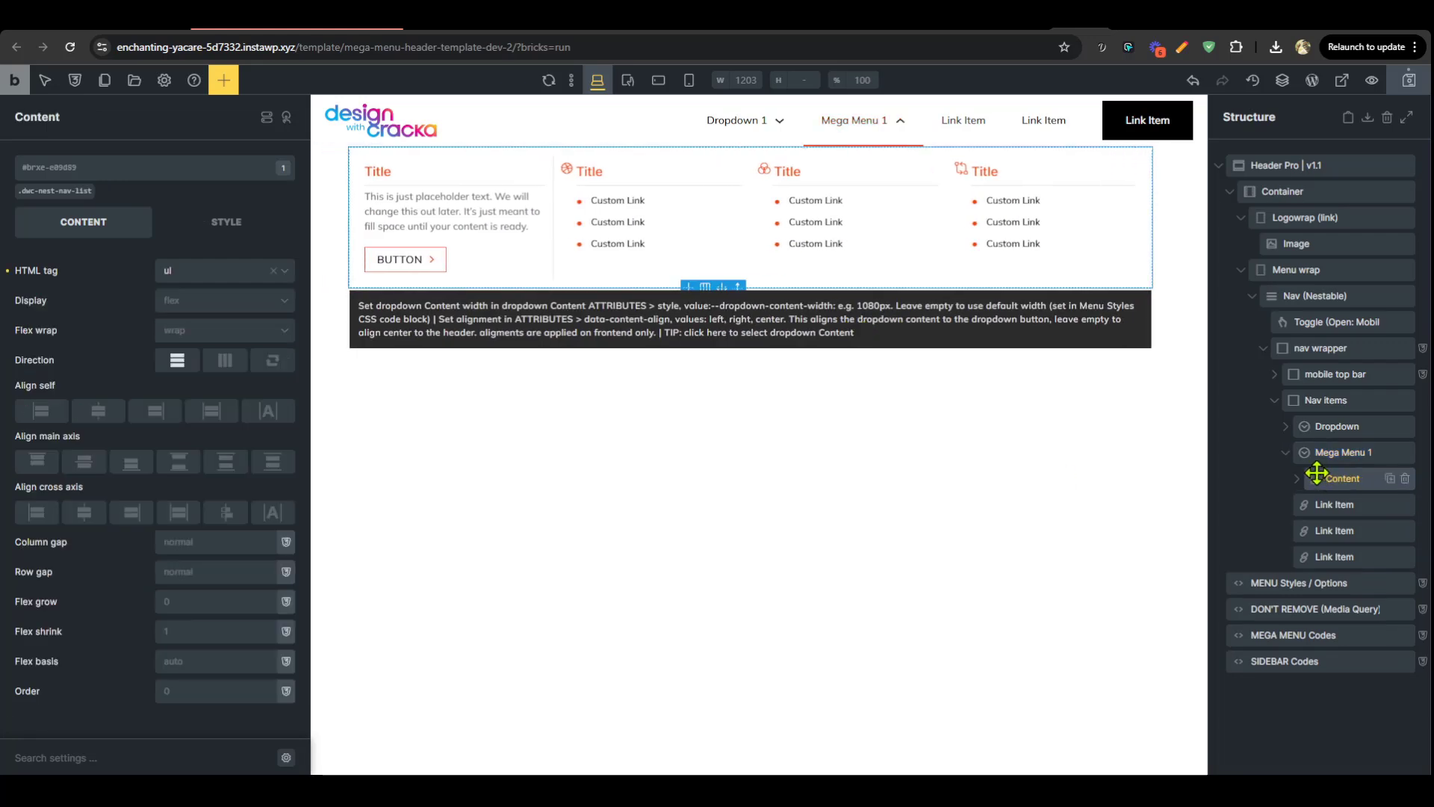
click(198, 223)
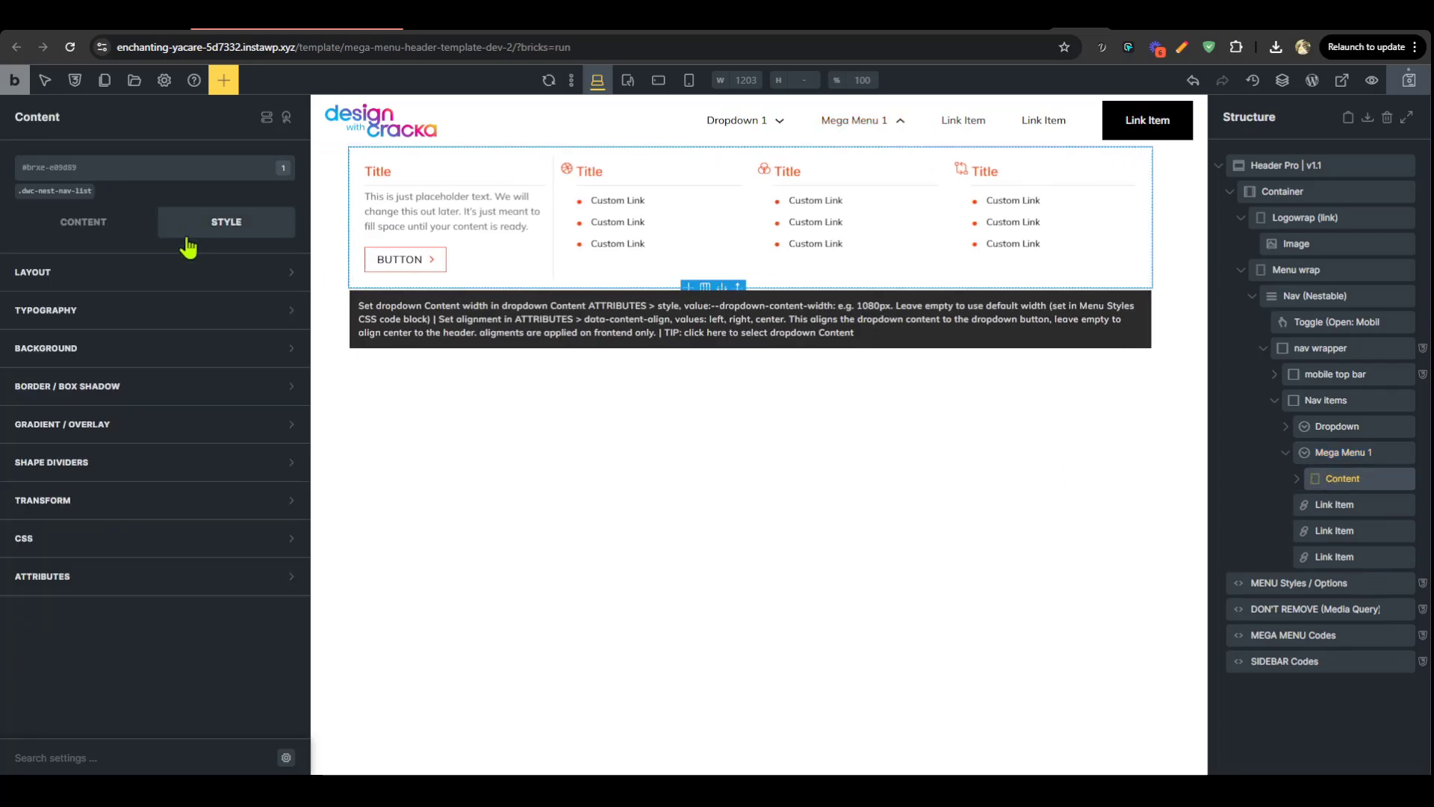
click(116, 577)
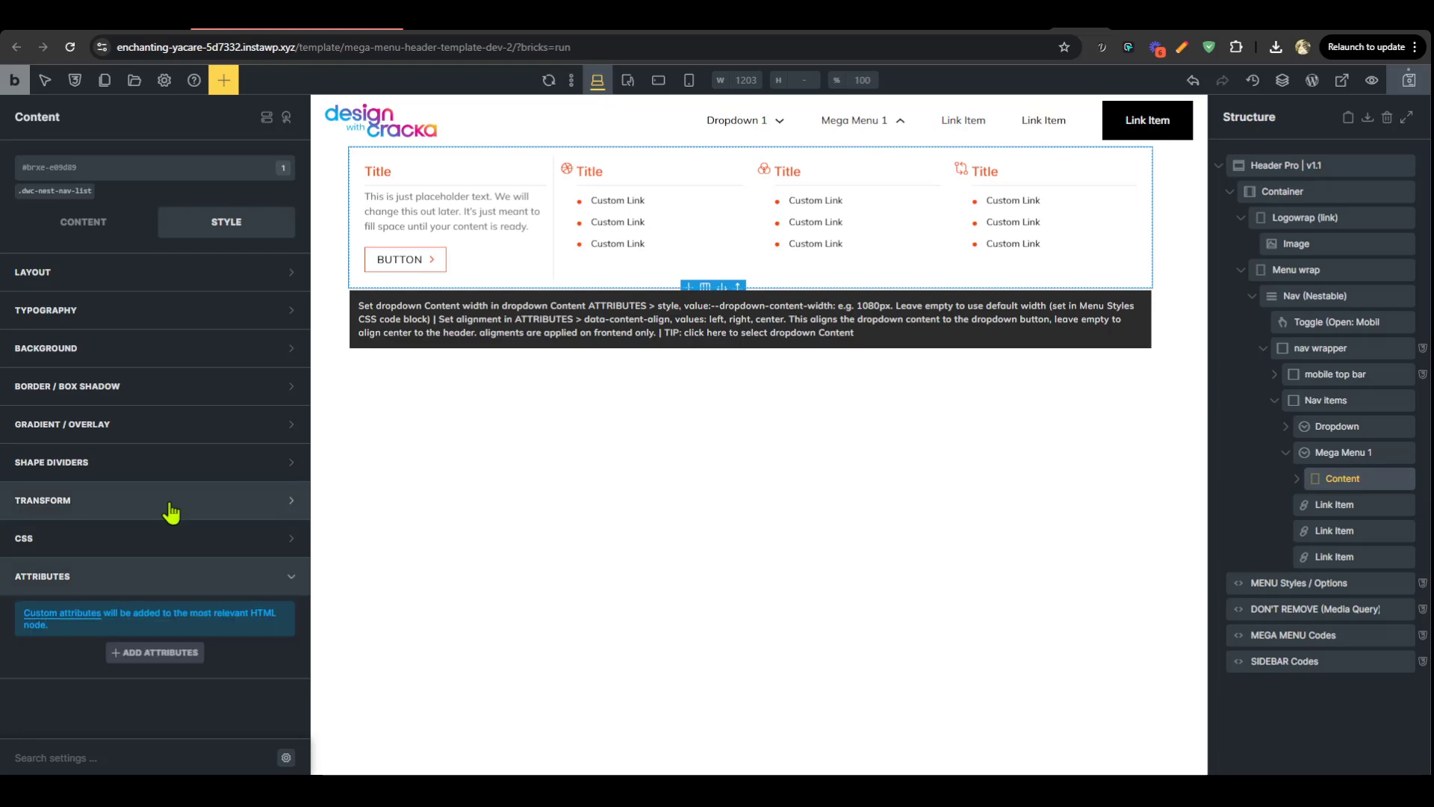
click(187, 651)
scroll(212, 630, down, 2)
text(style)
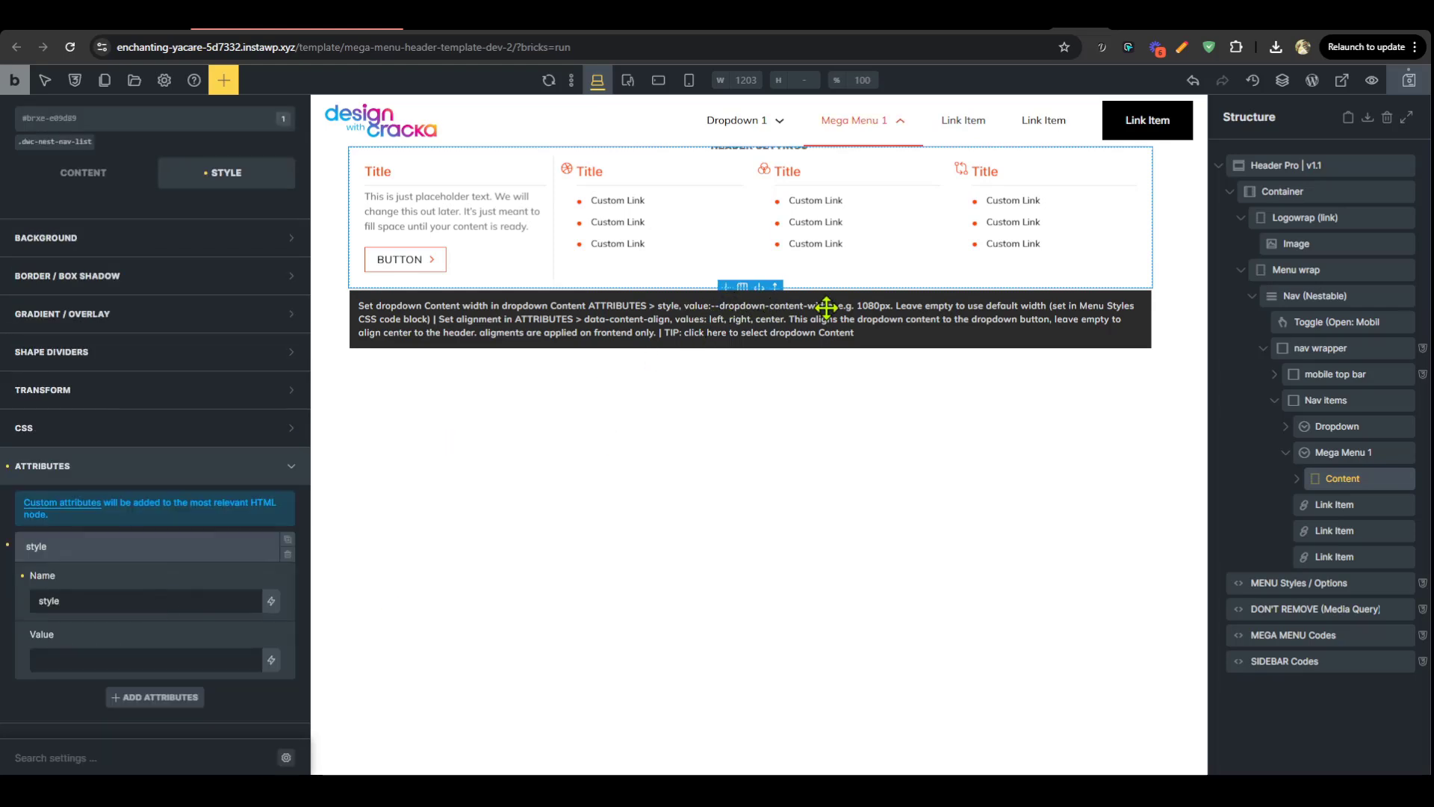
Set the style attribute's value to --dropdown-content-width: 720px
click(169, 667)
text(--dropdown-content-width:)
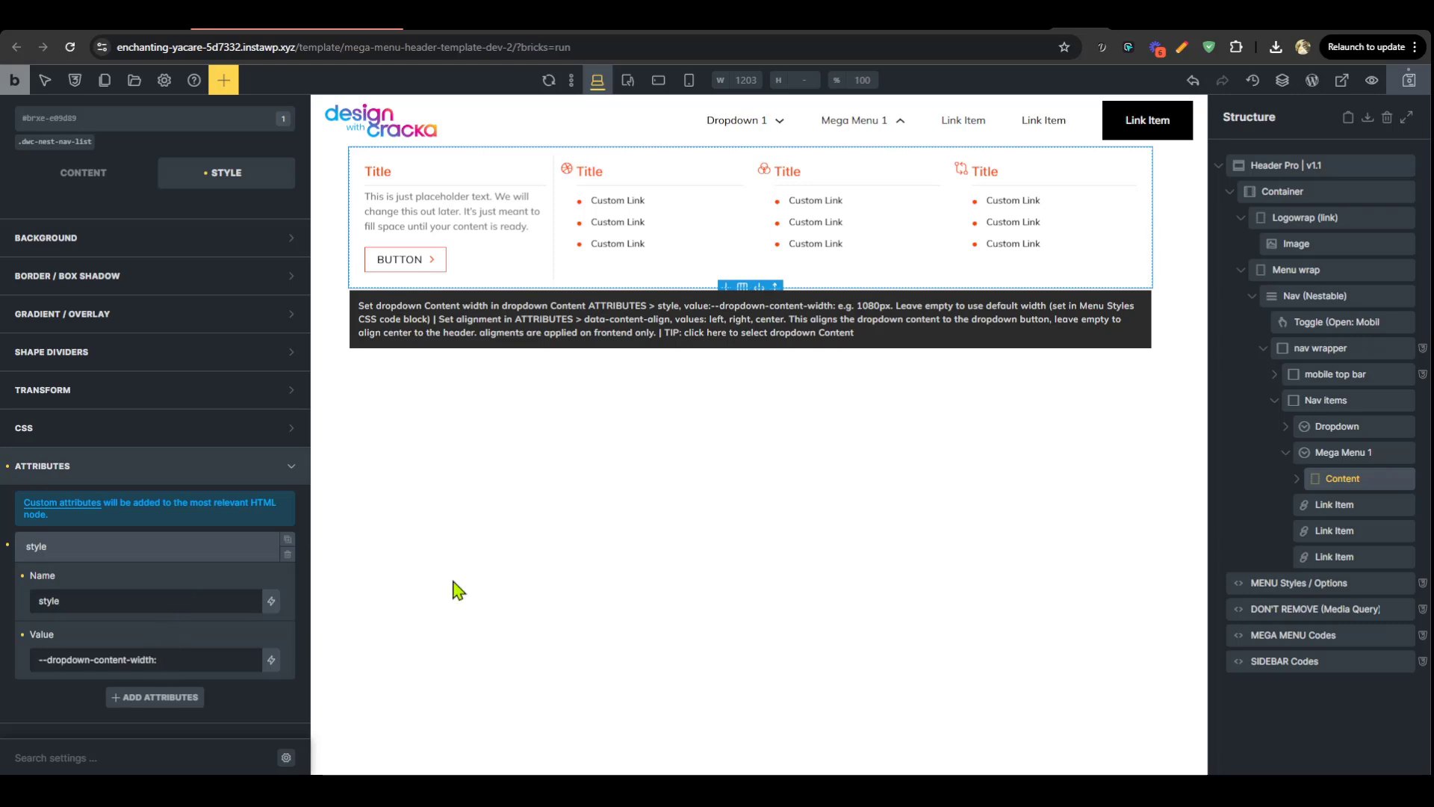
text(720px)
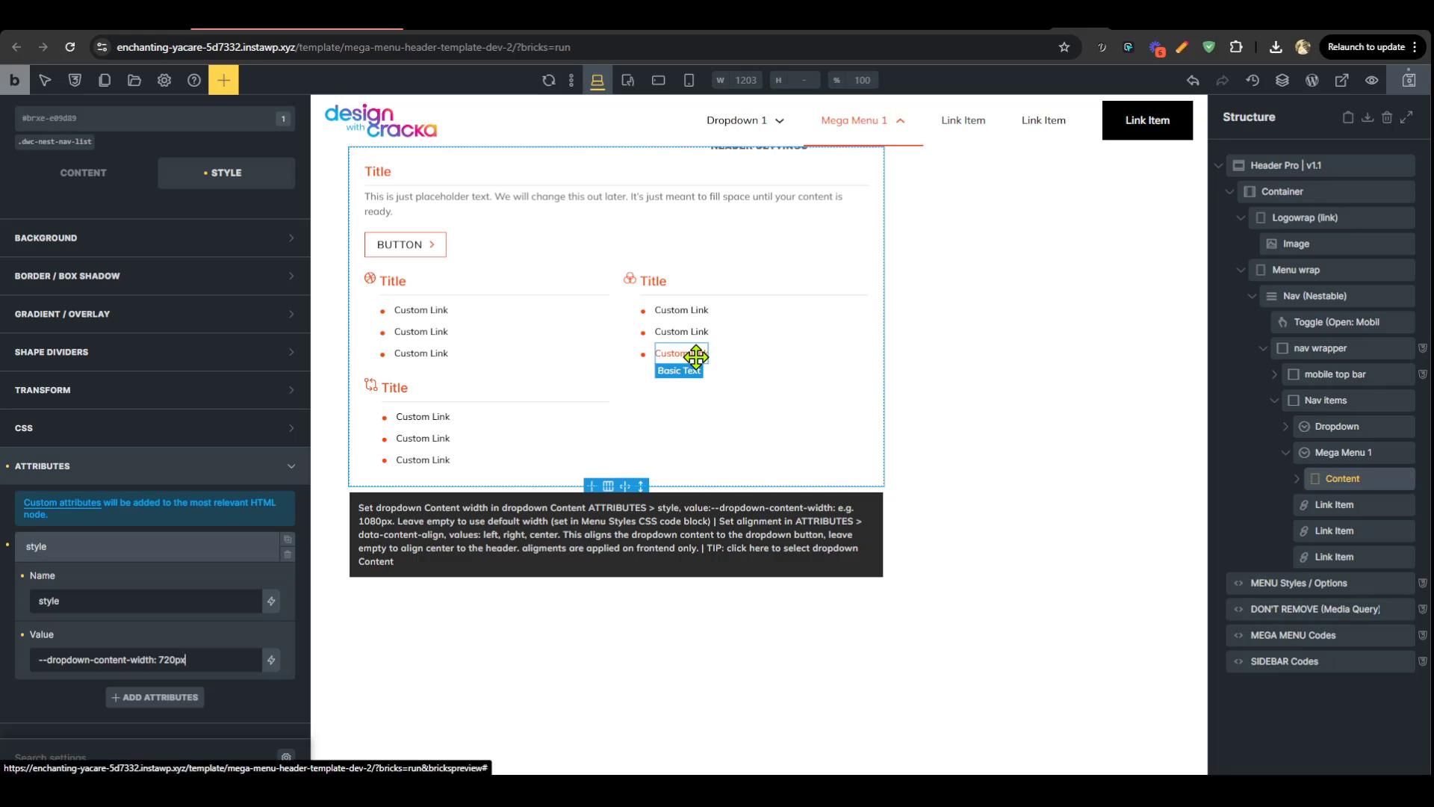
Set the header location to Left in the template settings
click(164, 83)
click(112, 235)
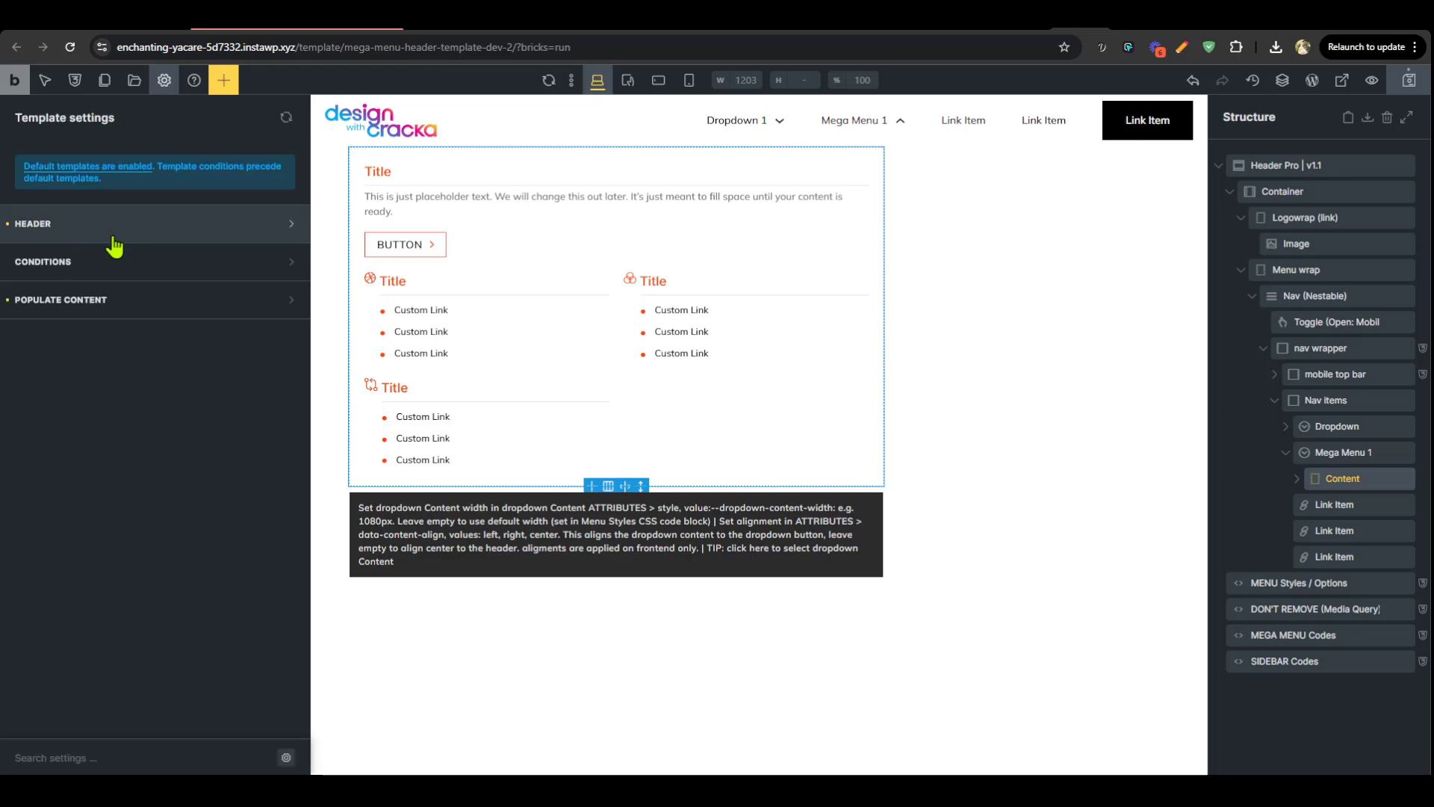
click(125, 225)
click(221, 261)
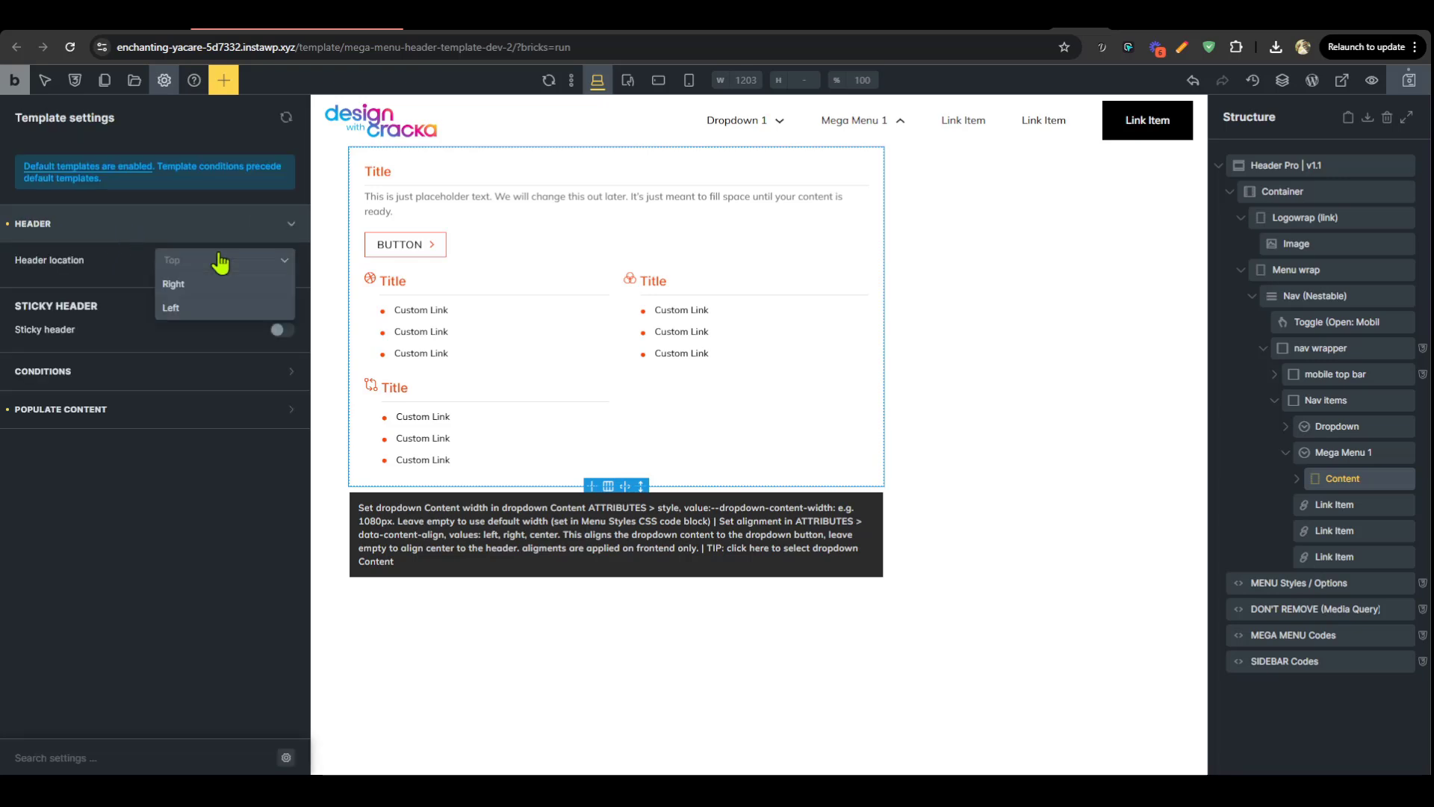
click(191, 305)
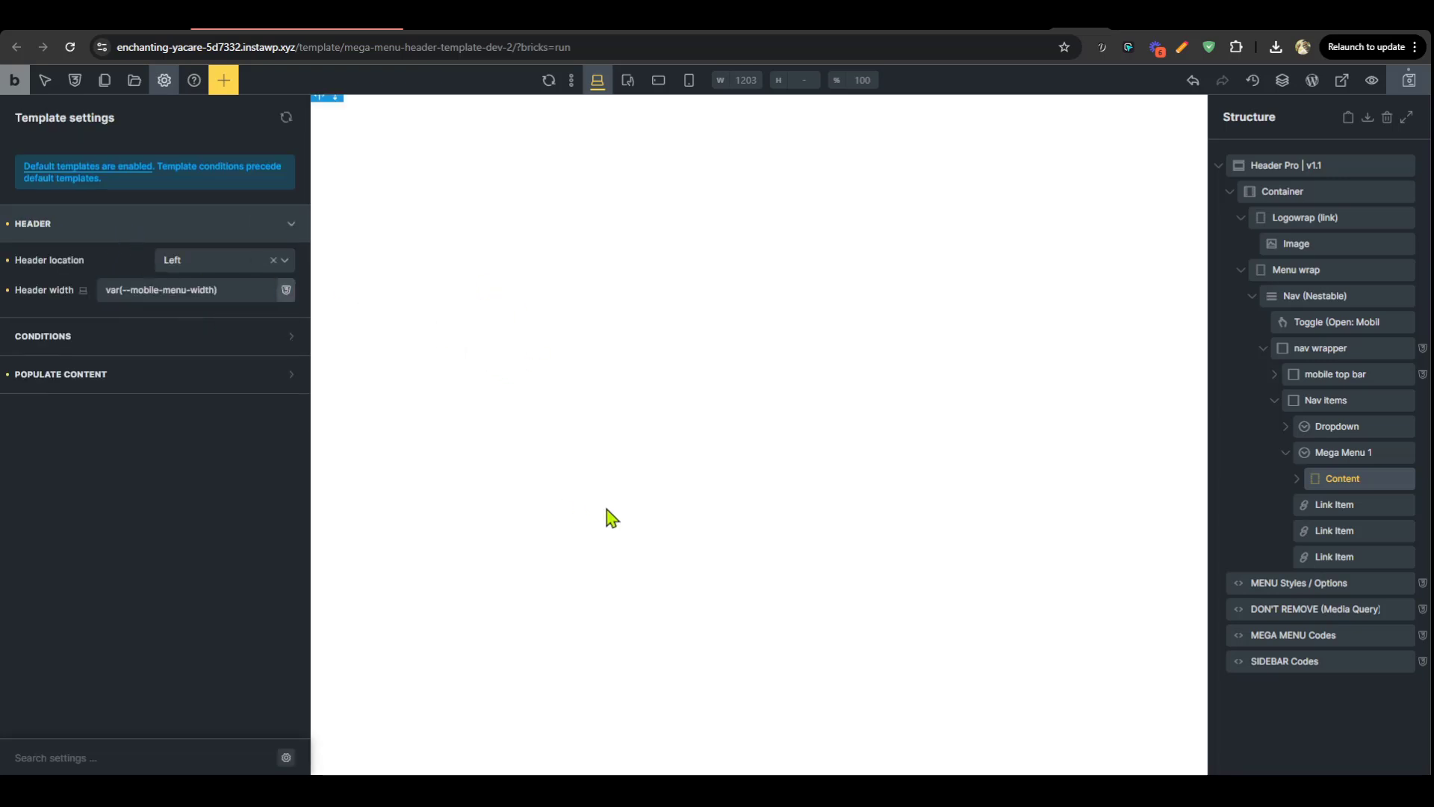
Replace the number in both postid-20117 selectors of the MENU Styles / Options CSS with this template's ID
click(1290, 583)
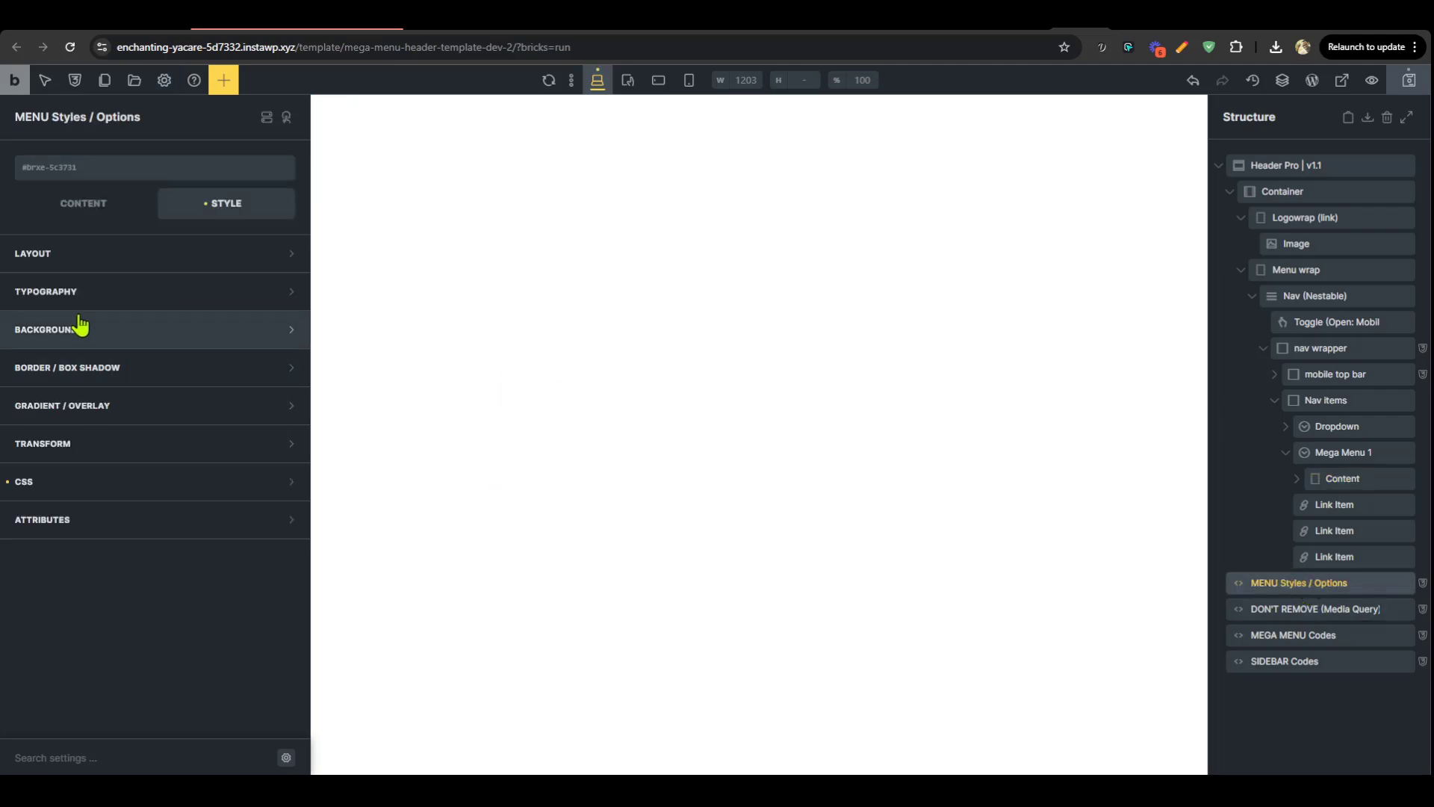
click(90, 203)
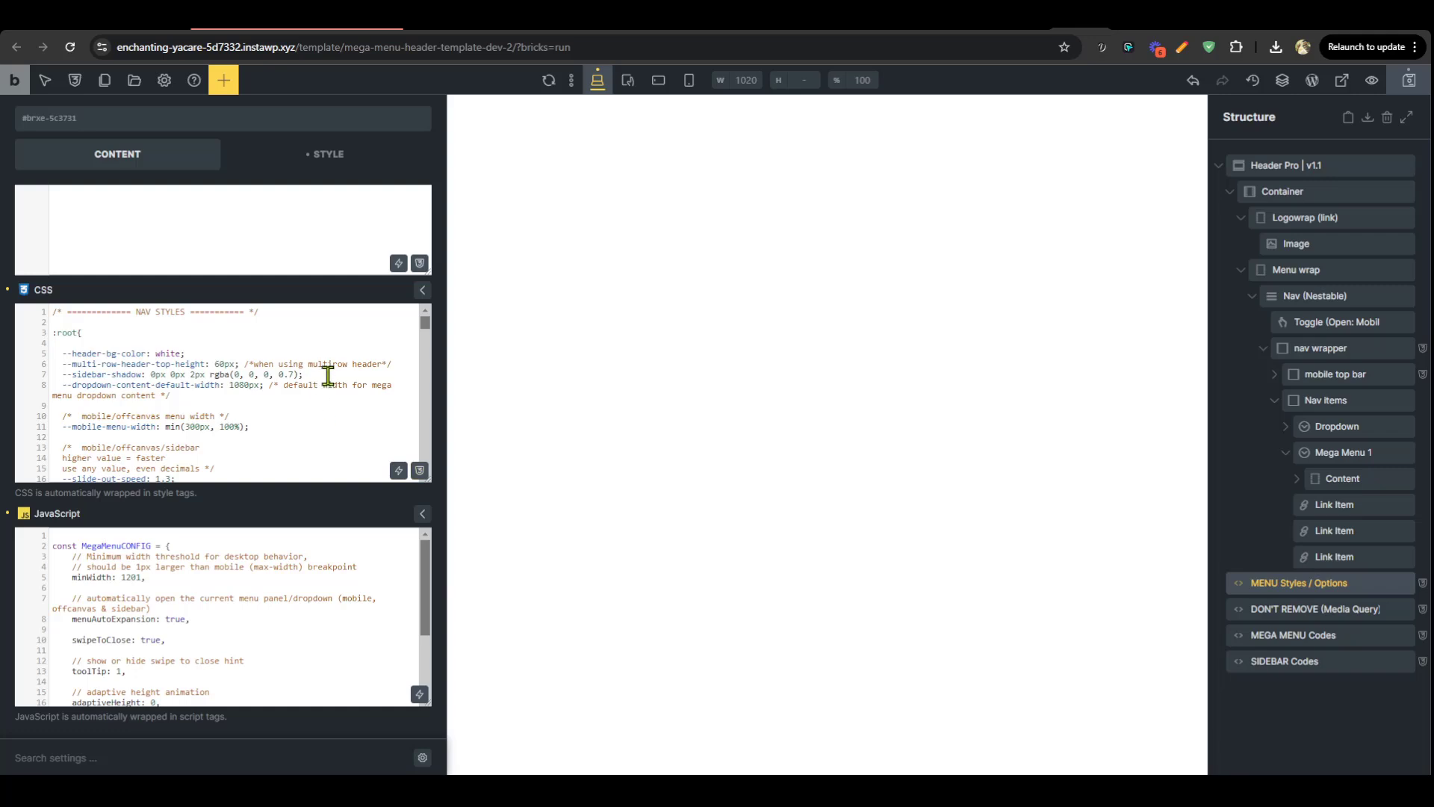
drag(426, 340, 430, 538)
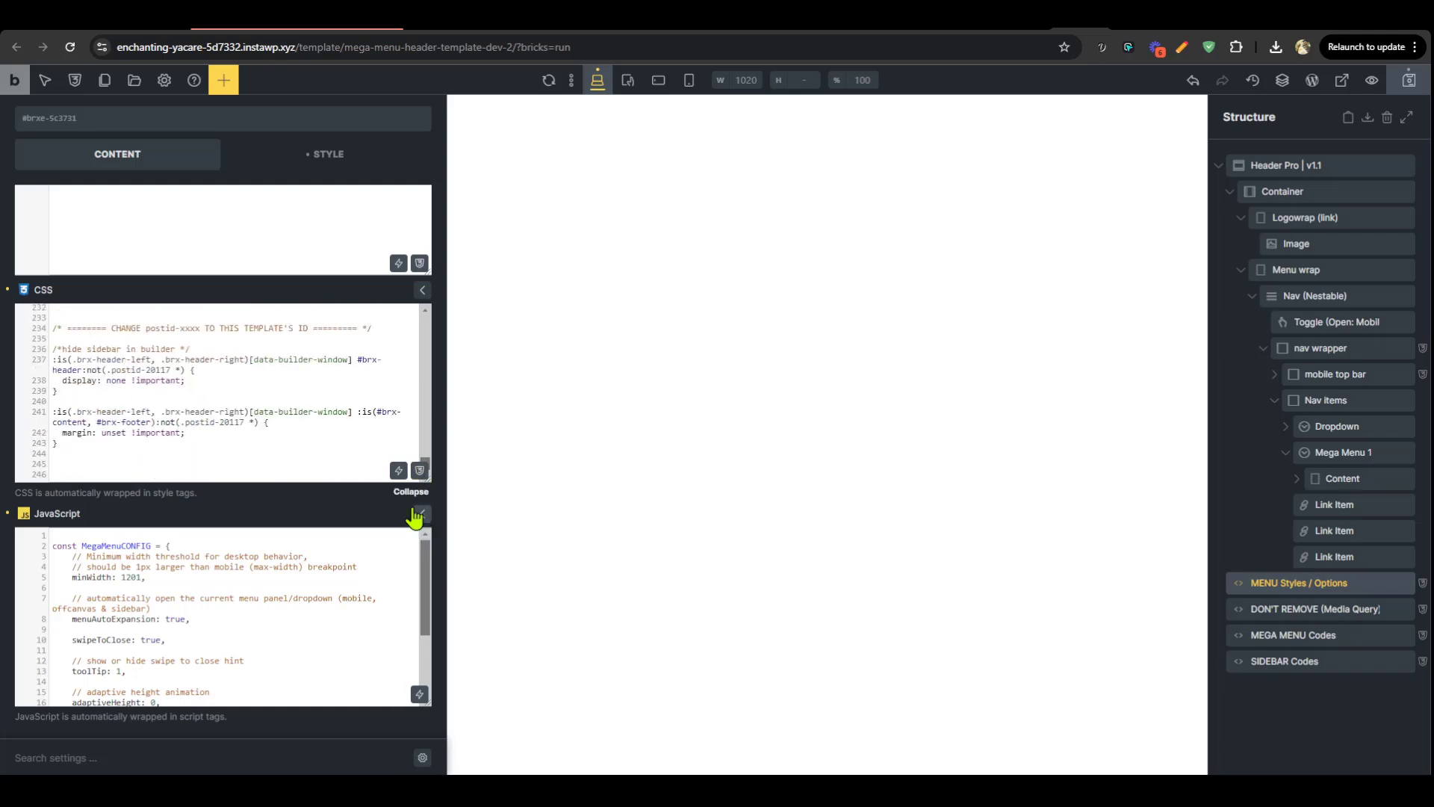
drag(106, 369, 170, 371)
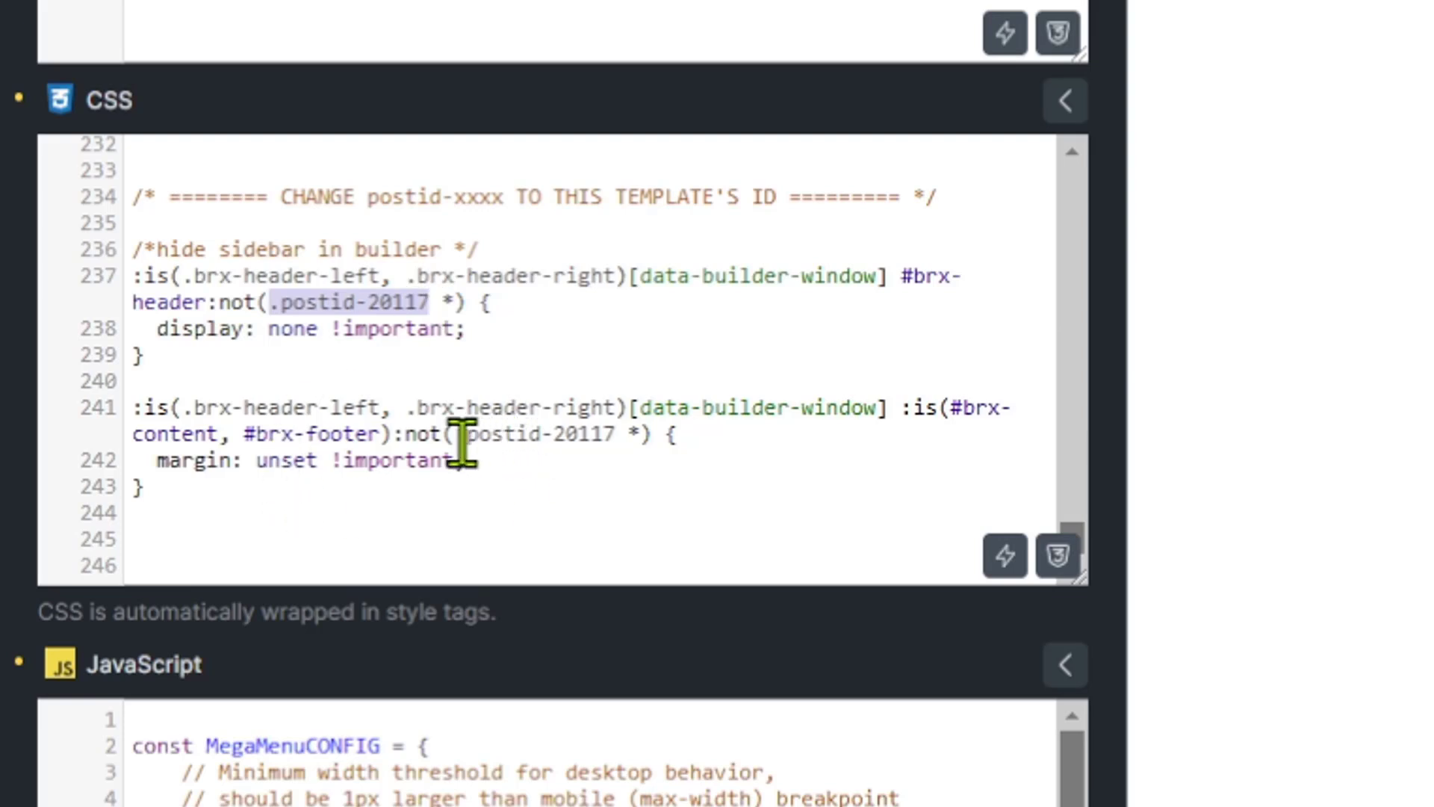
drag(466, 441, 620, 440)
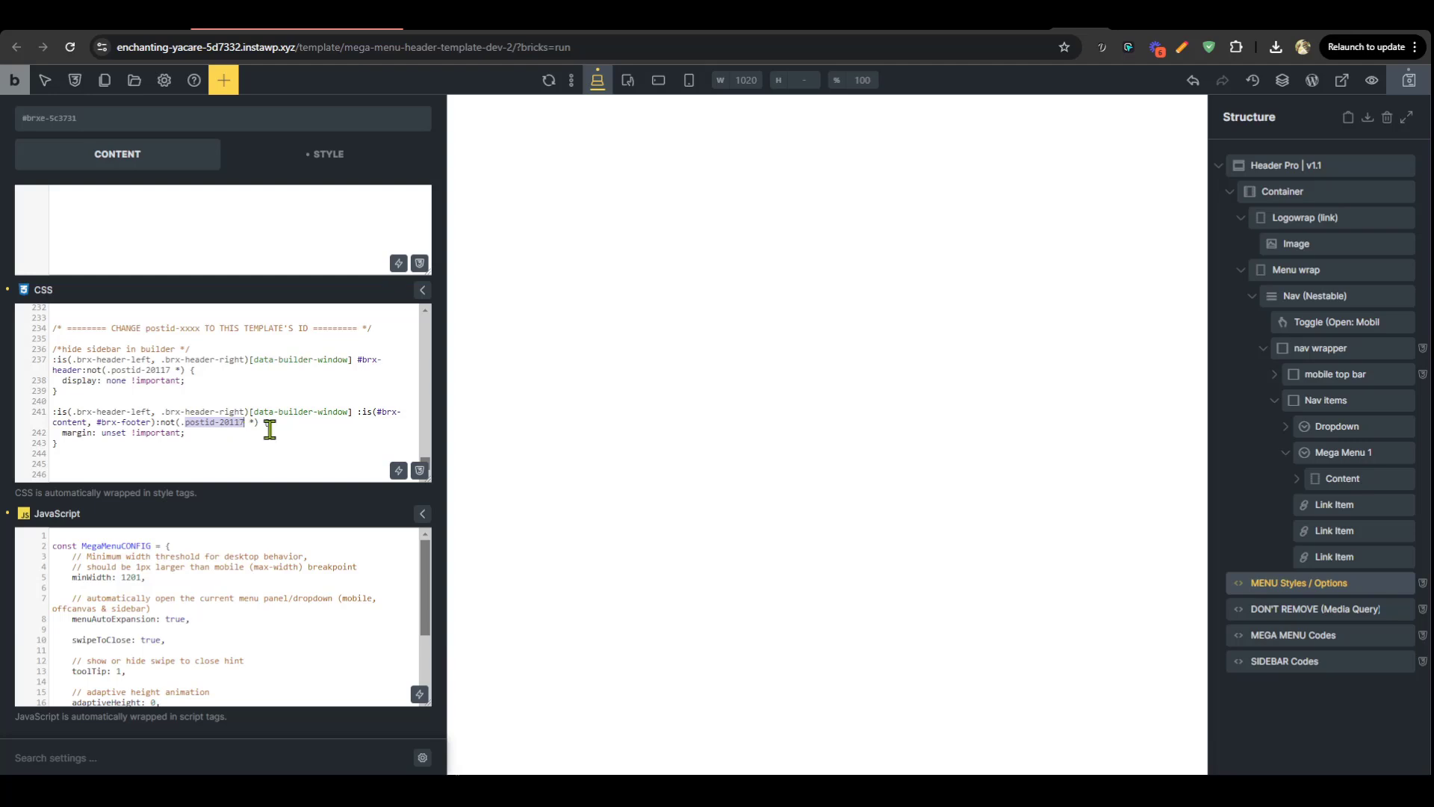
click(261, 431)
double_click(153, 369)
text(3)
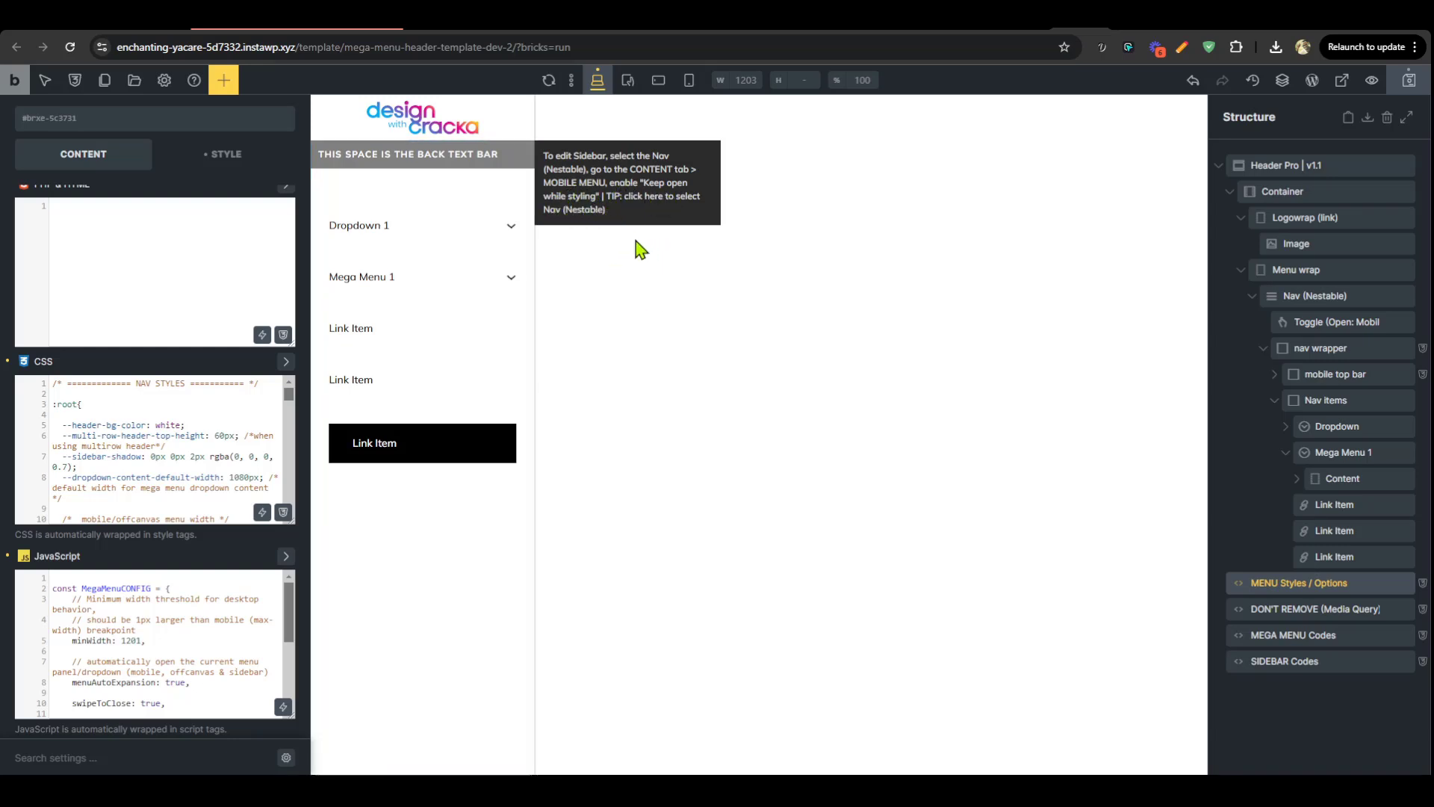
Keep the Nav (Nestable) mobile menu open while styling and expand Mega Menu 1 inside the sidebar
click(625, 177)
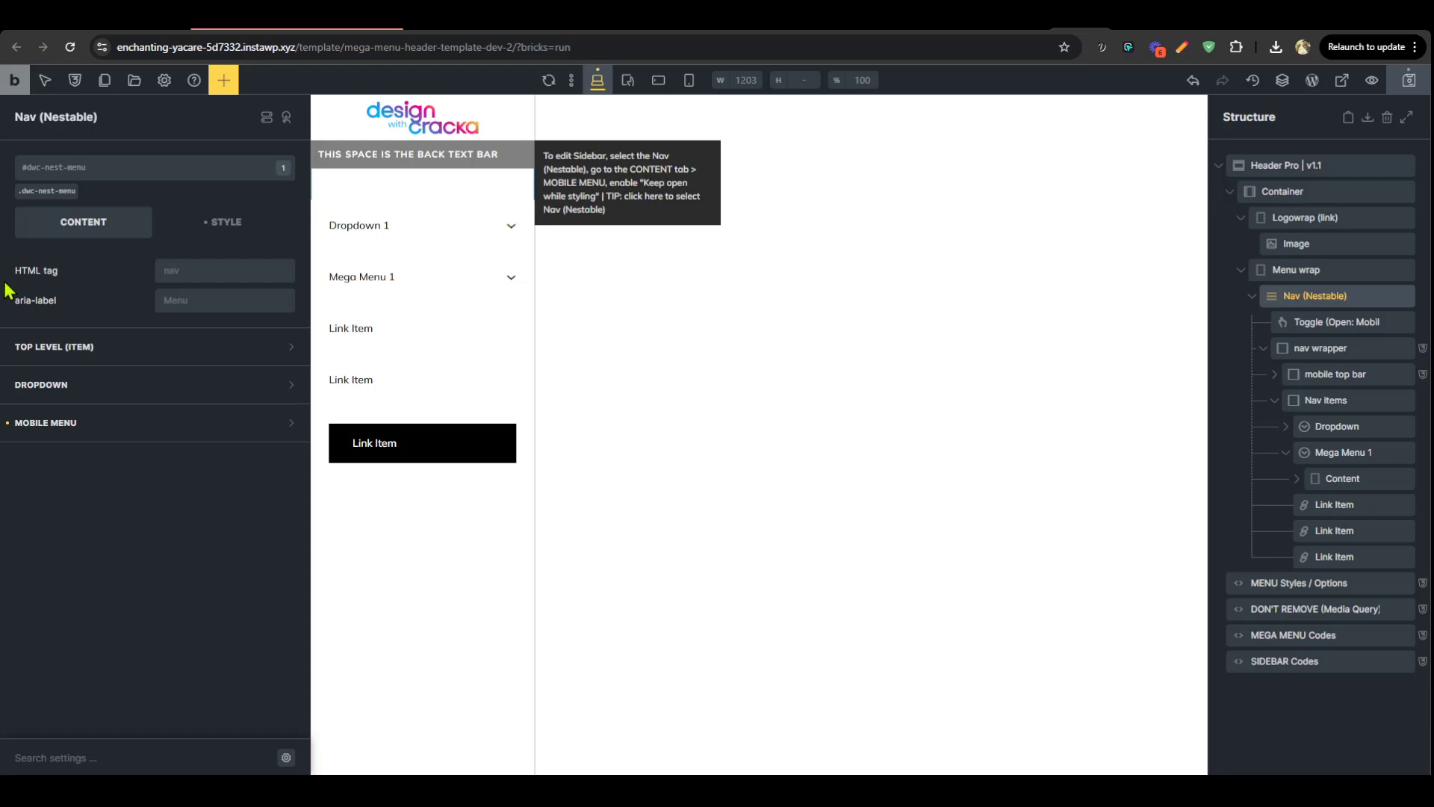
click(135, 425)
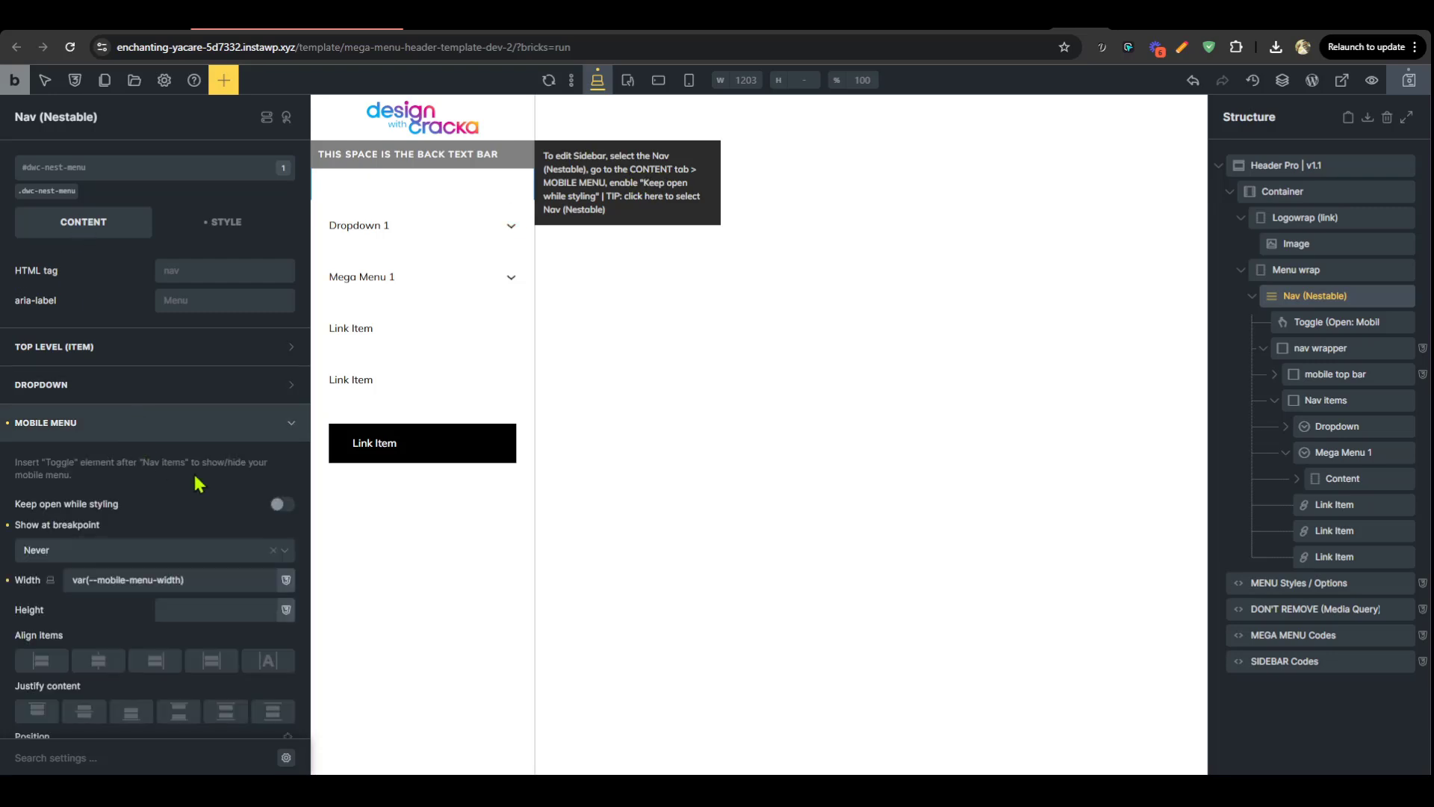
click(281, 505)
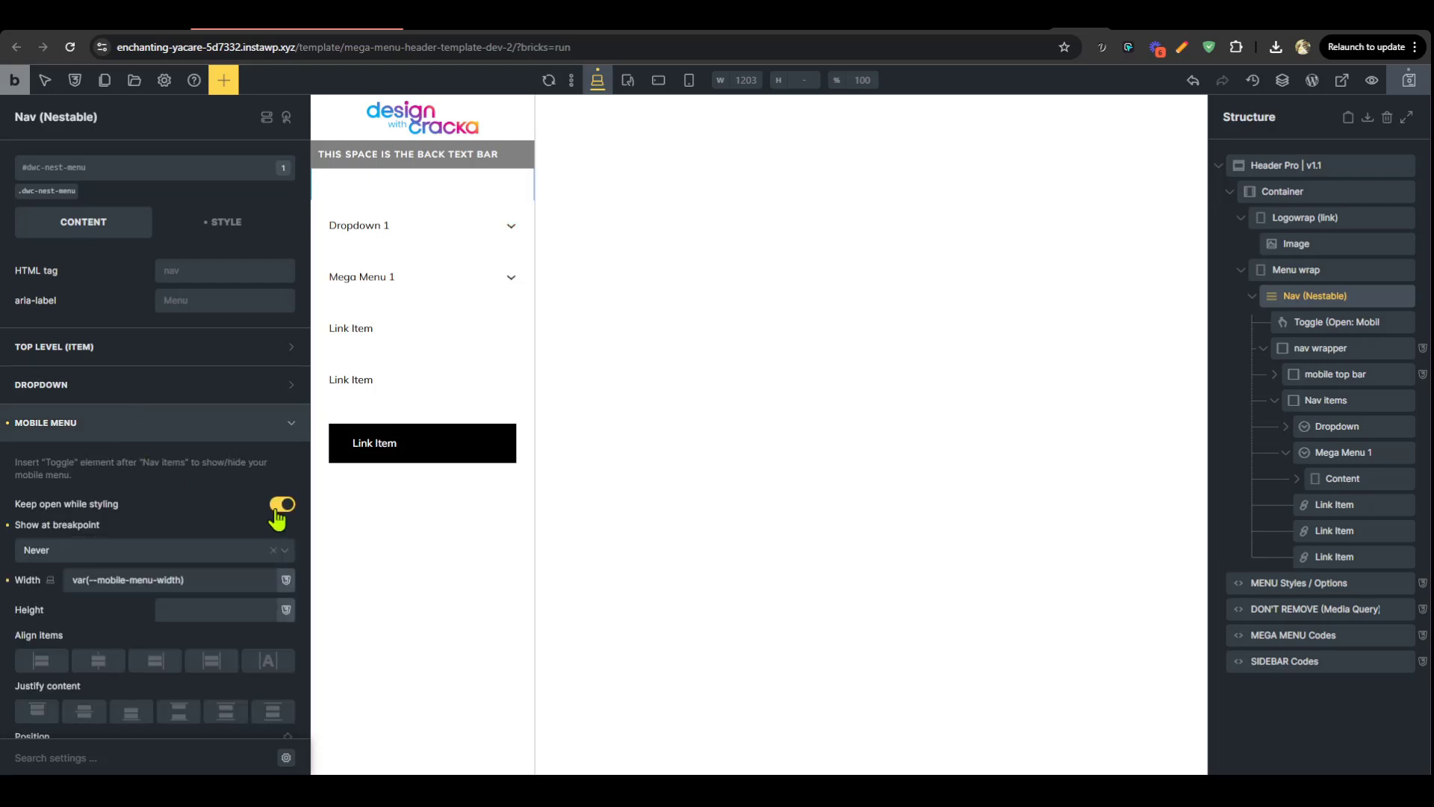
click(490, 238)
click(476, 554)
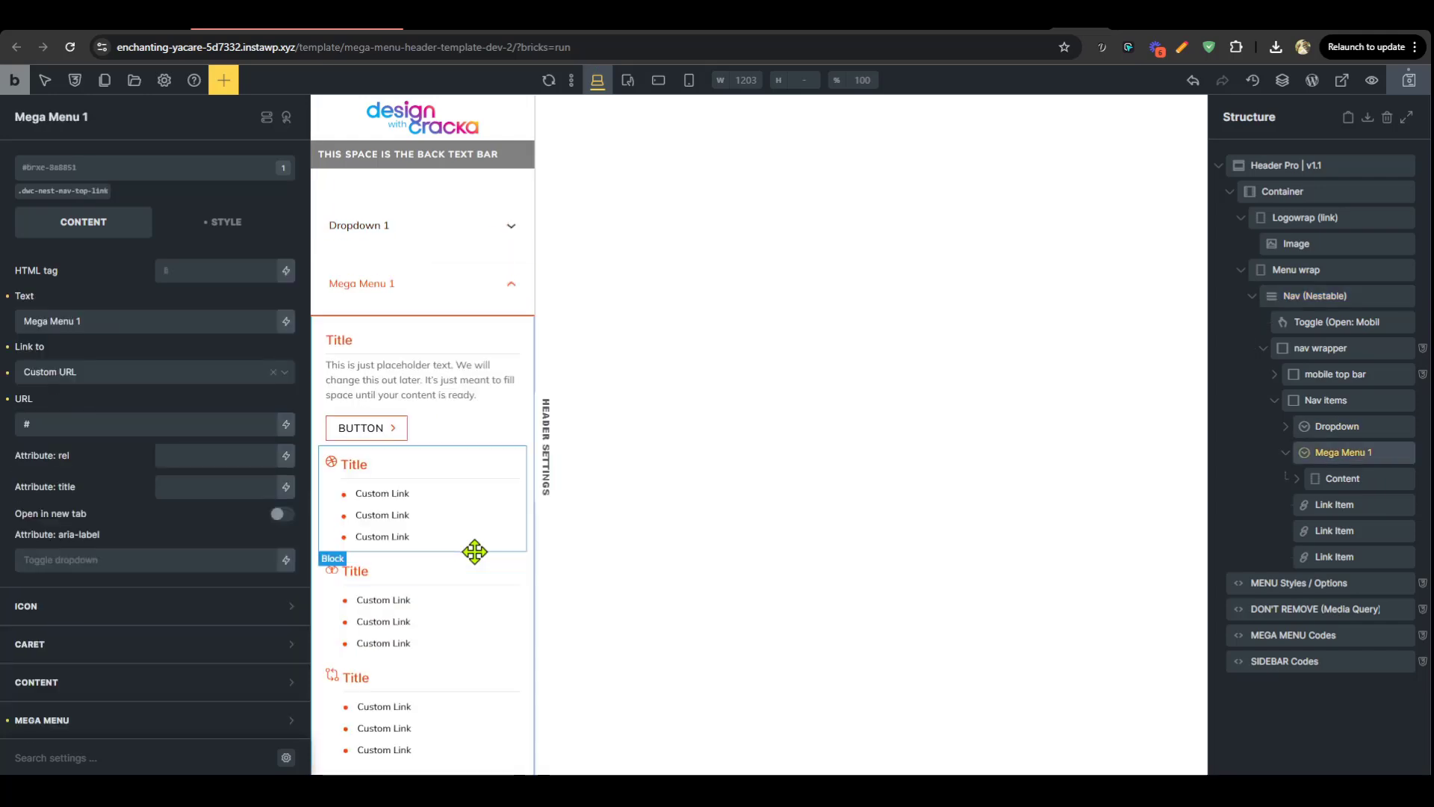
Reset the header location to the default Top in the template's header settings
click(164, 80)
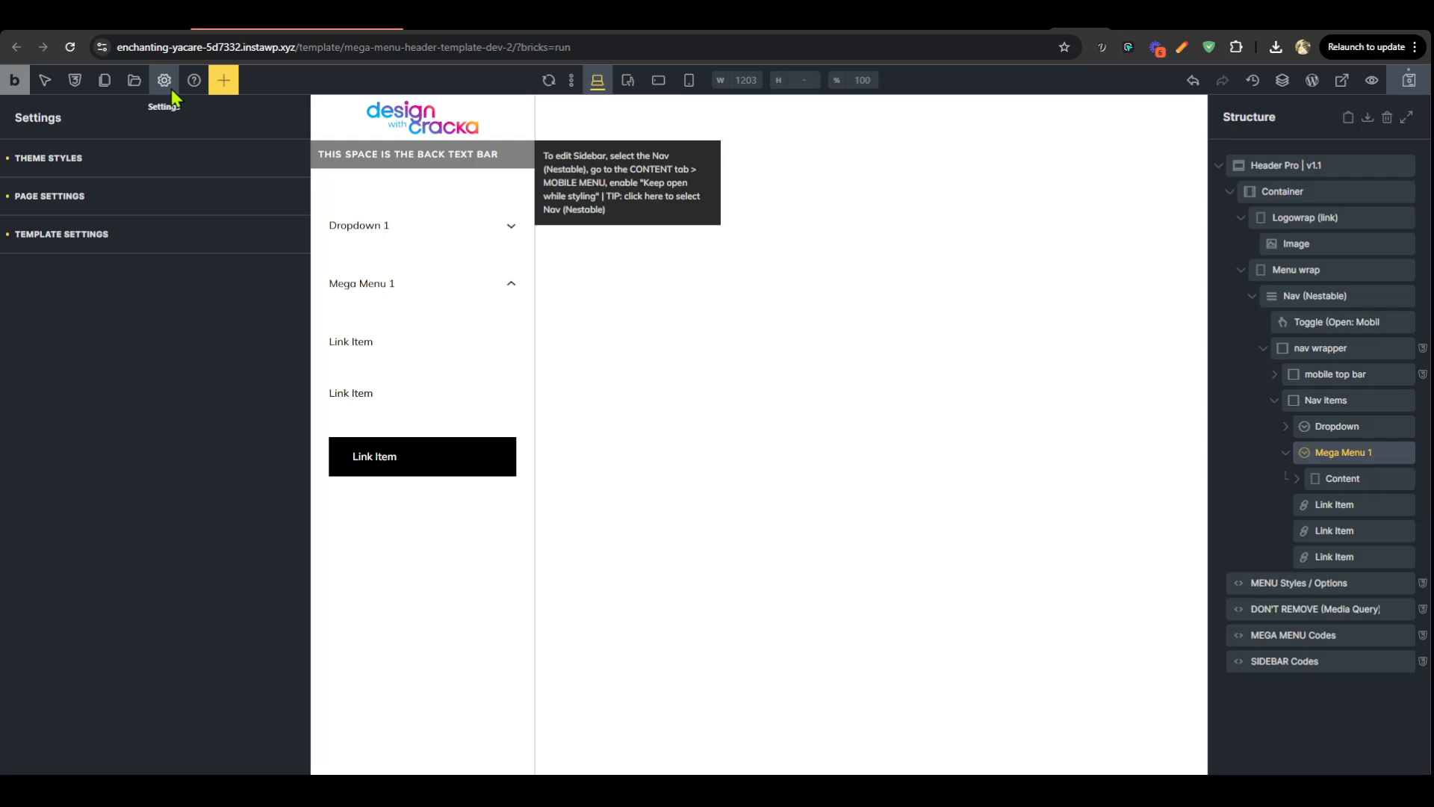
click(153, 234)
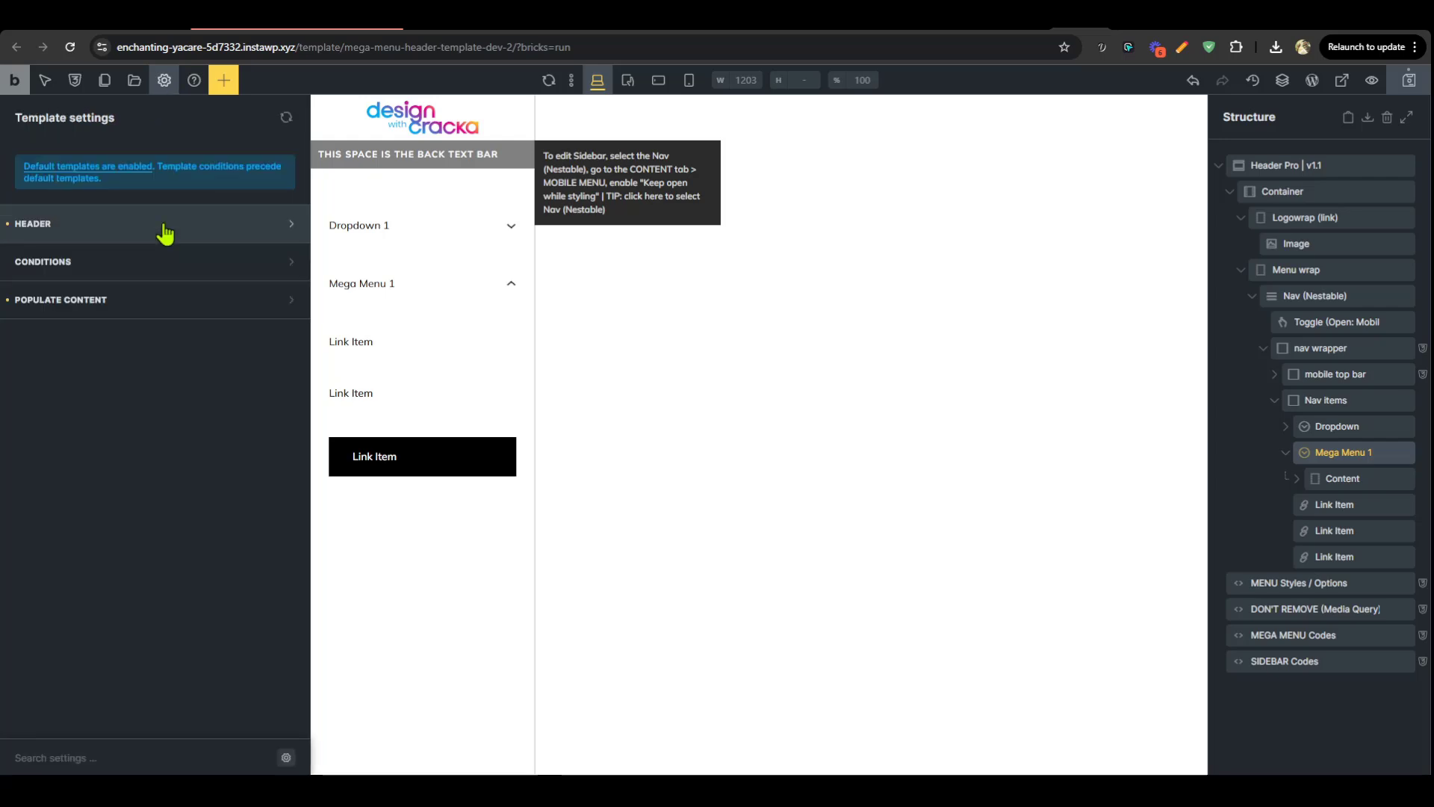
click(163, 225)
click(8, 261)
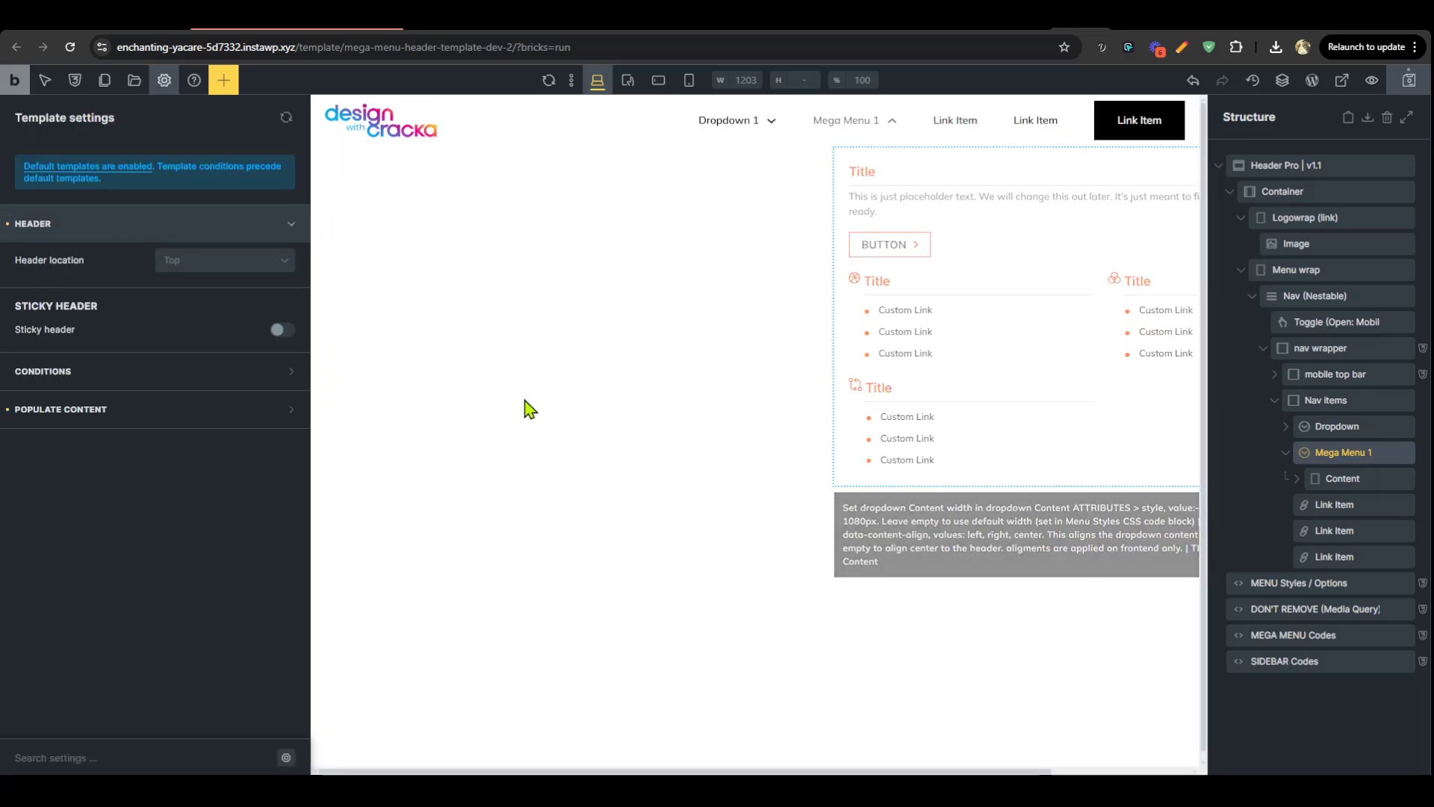
Set the data-offcanvas attribute of the Nav (Nestable) to true and reload the canvas
click(1319, 296)
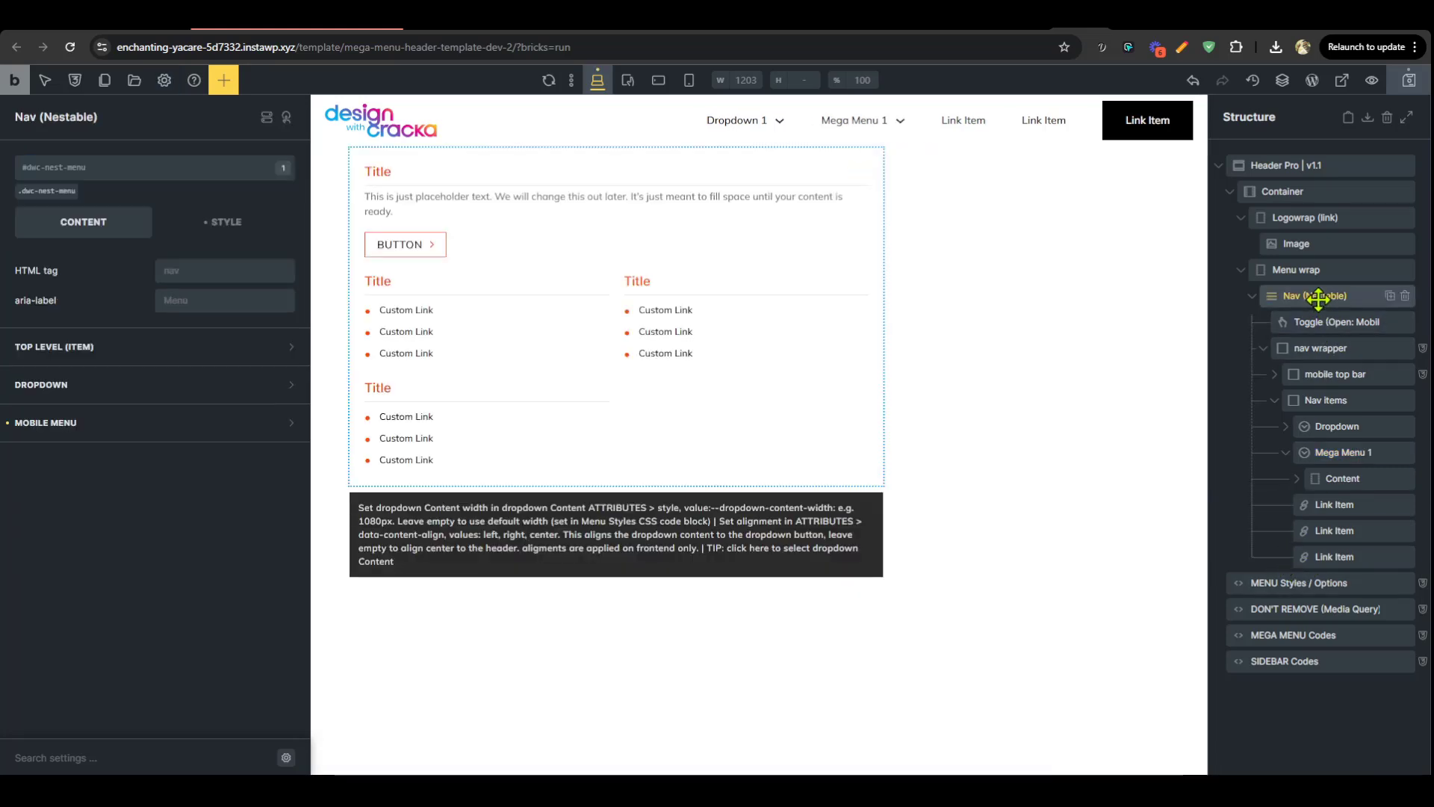
click(221, 225)
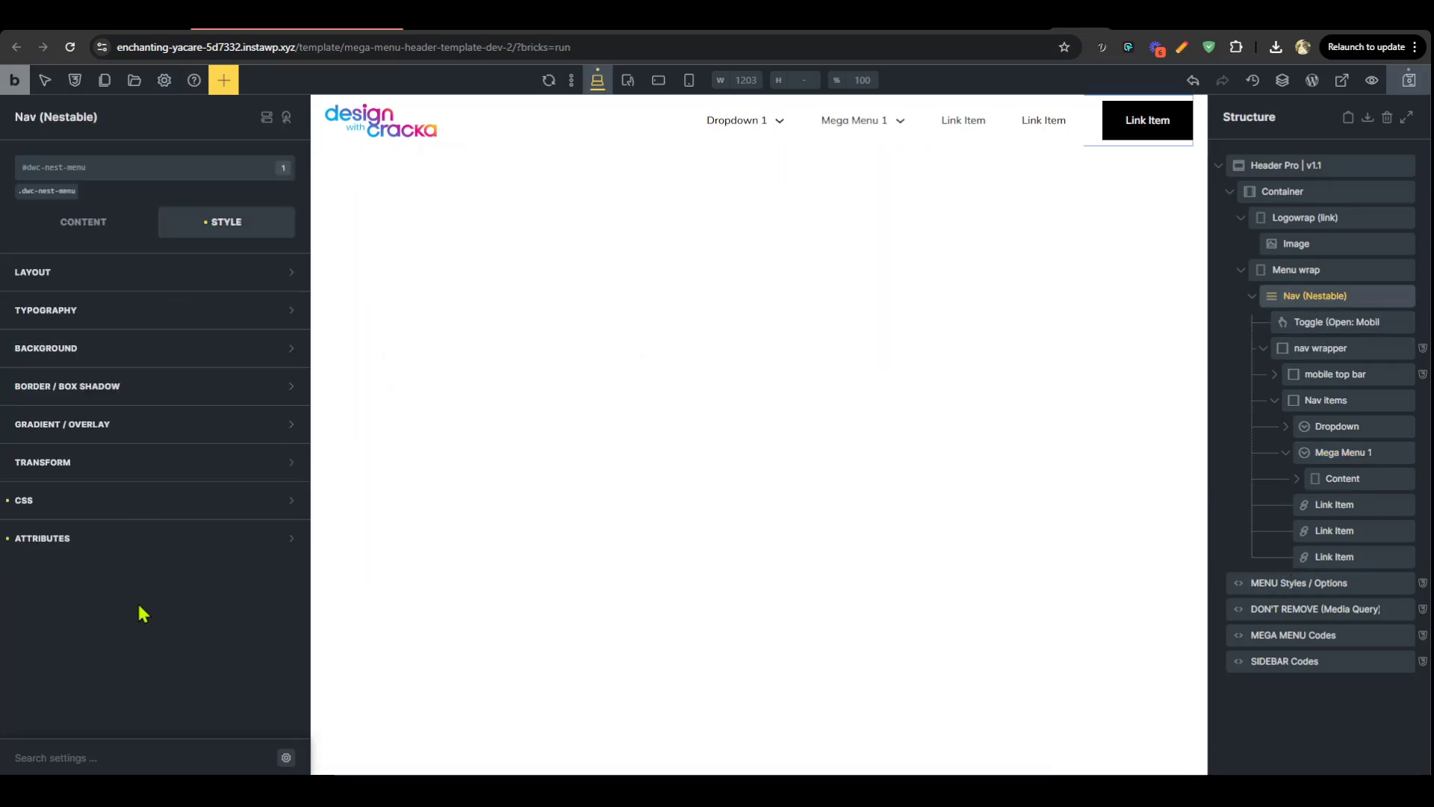
click(160, 537)
scroll(164, 448, down, 5)
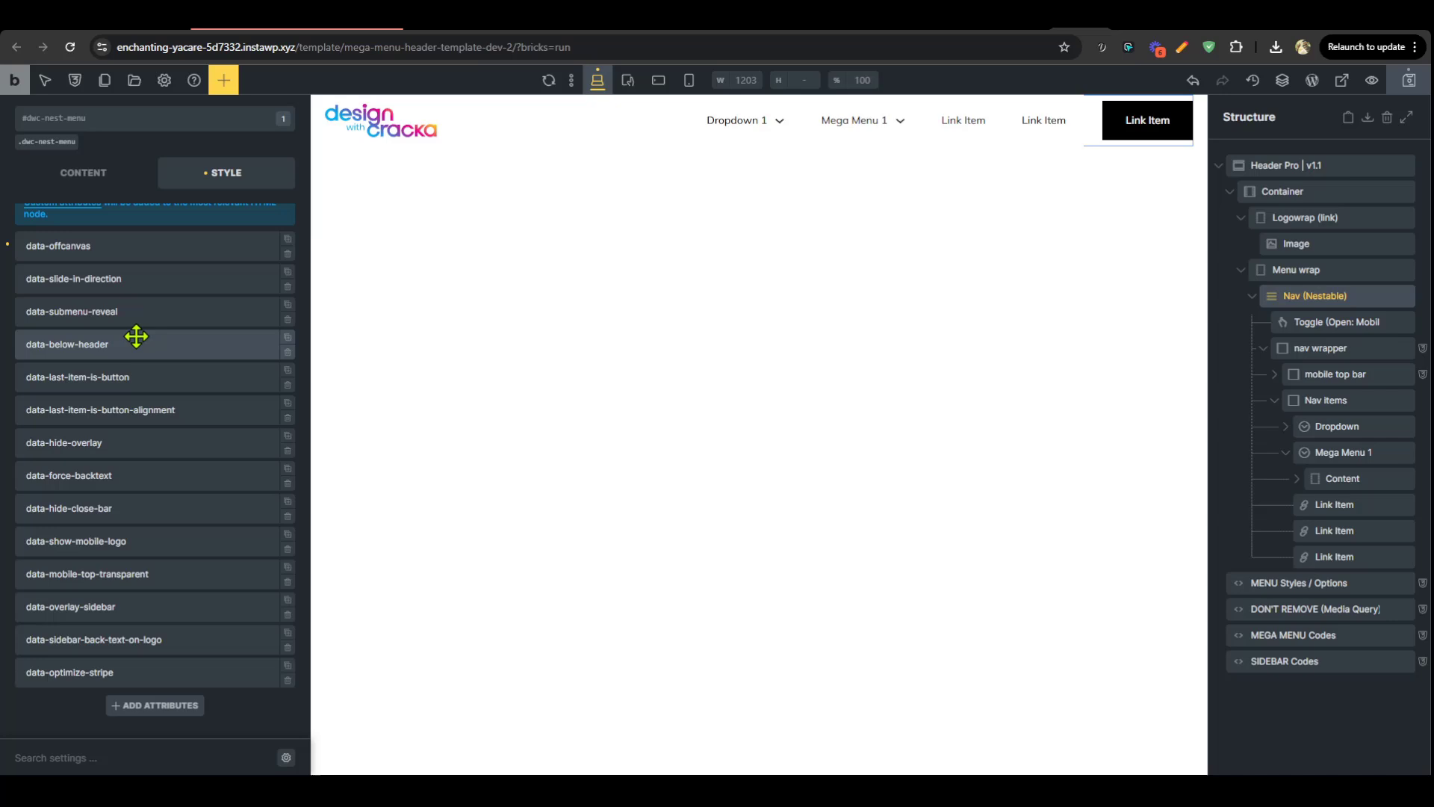
click(146, 244)
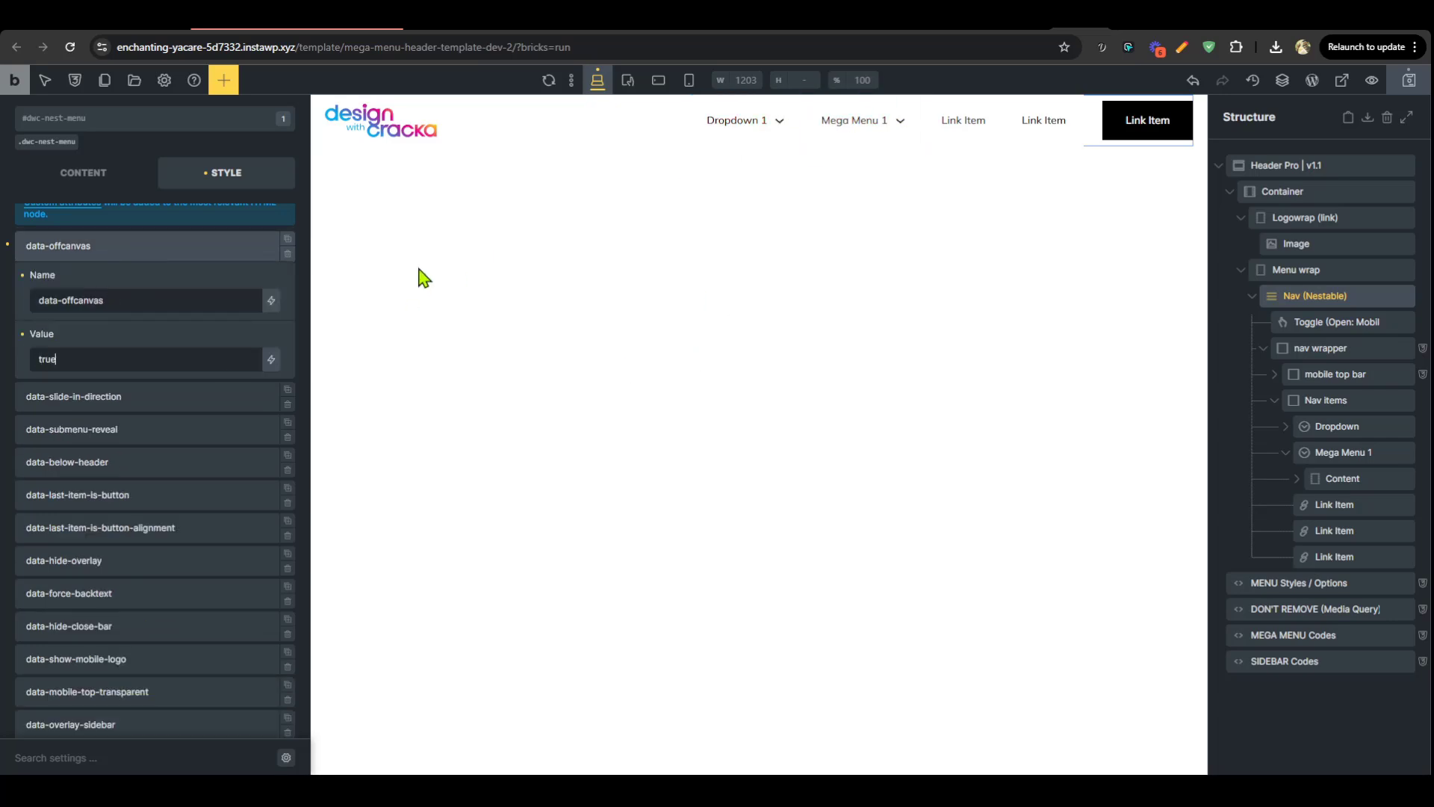
click(550, 84)
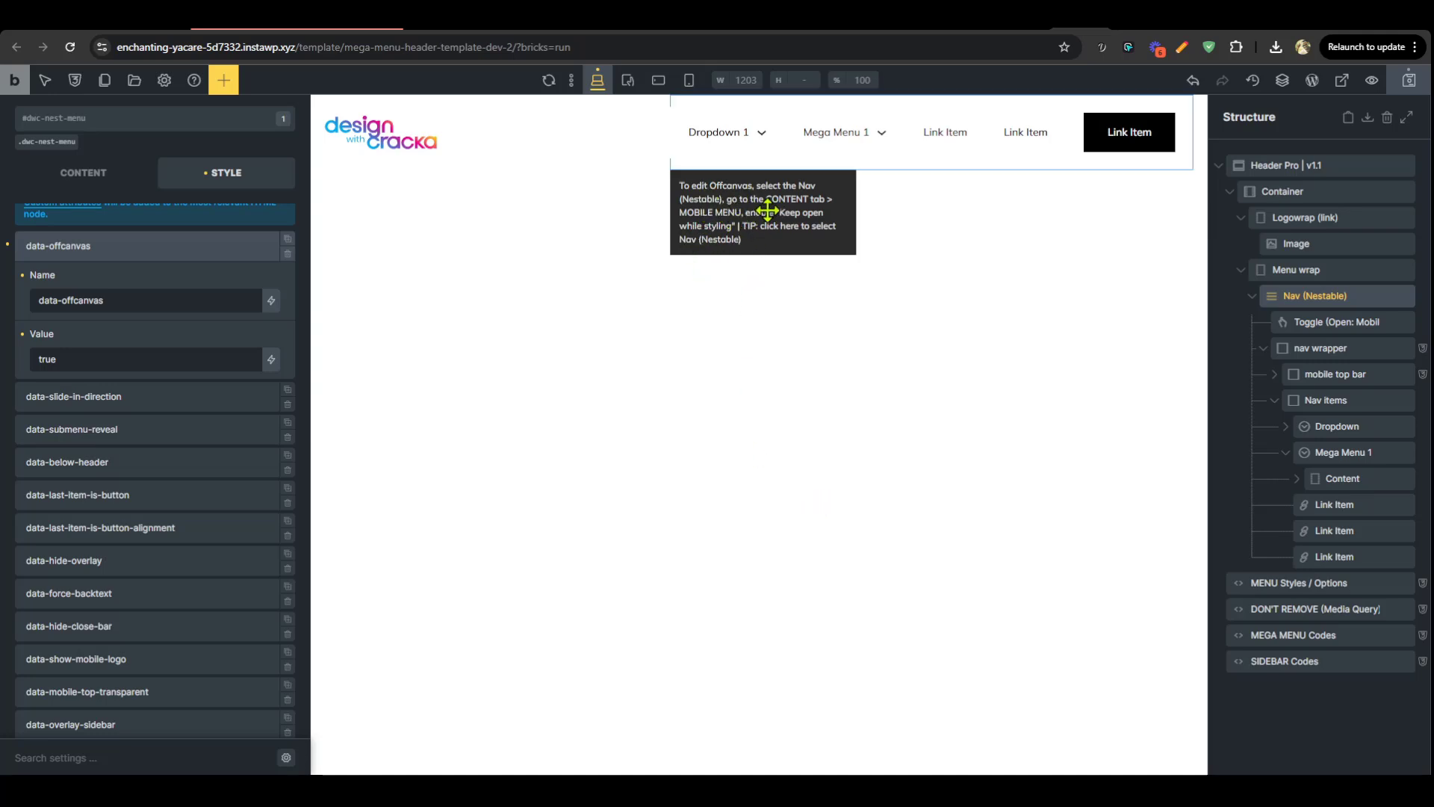
Keep the offcanvas menu open while styling and expand Mega Menu 1 to view its content
click(725, 237)
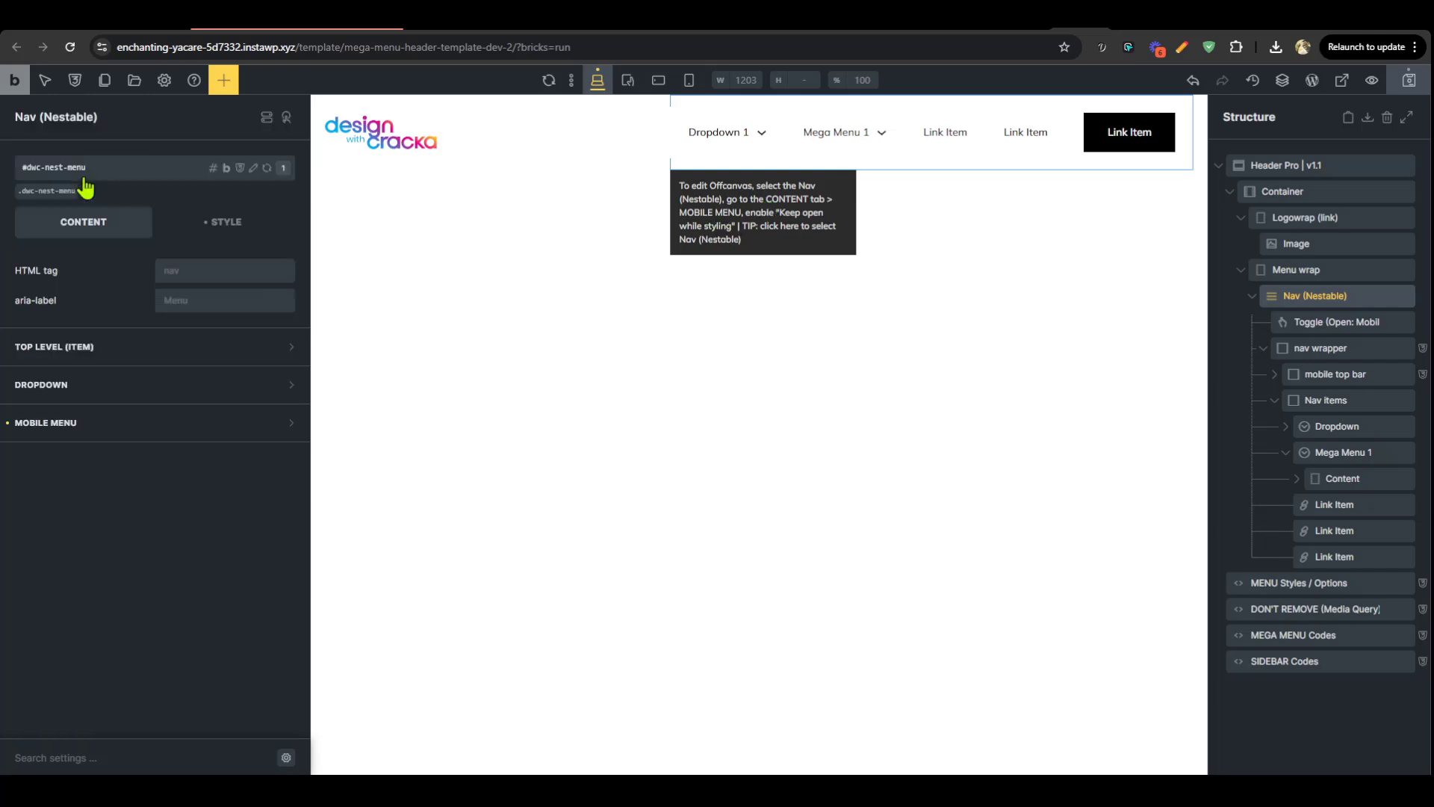
click(125, 435)
click(282, 504)
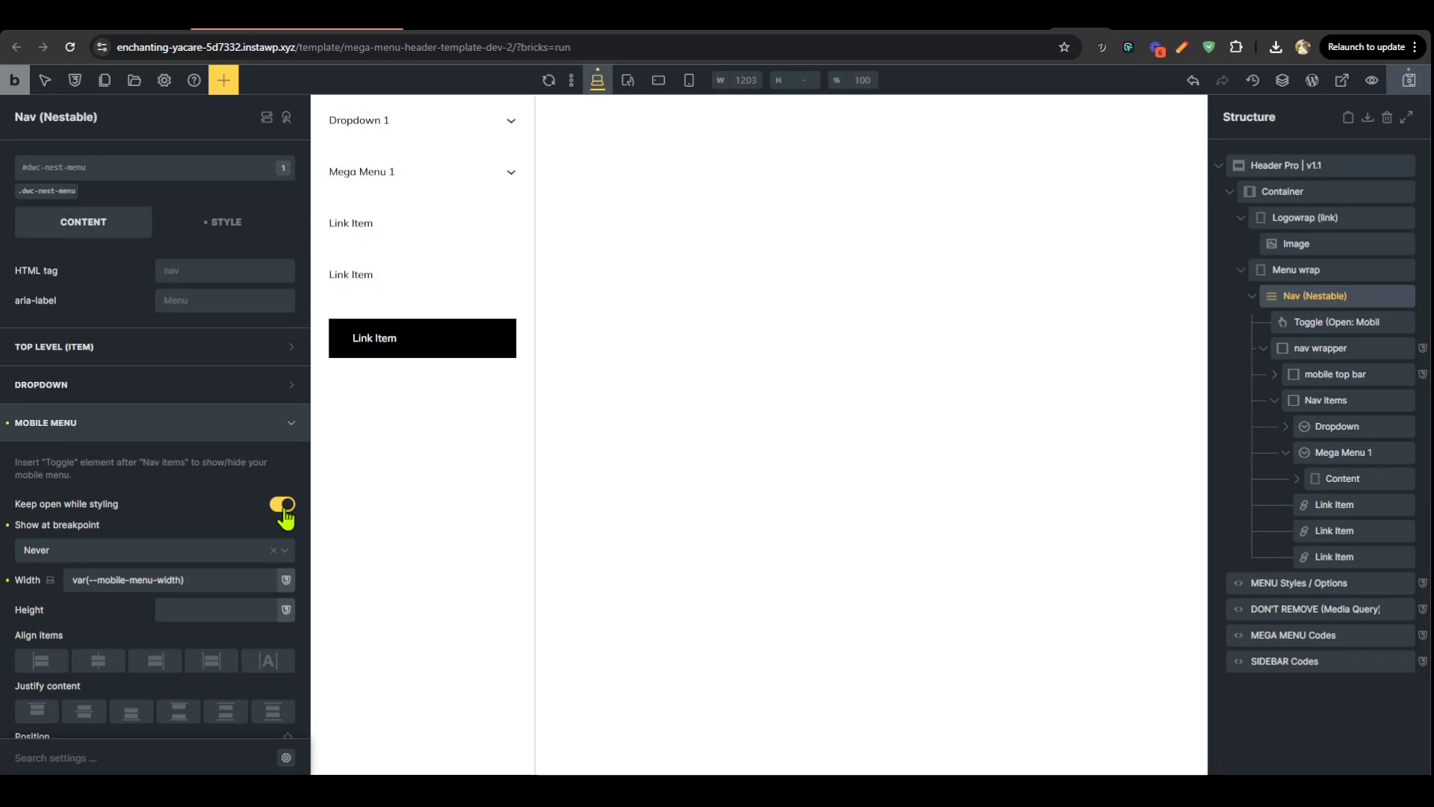
click(490, 191)
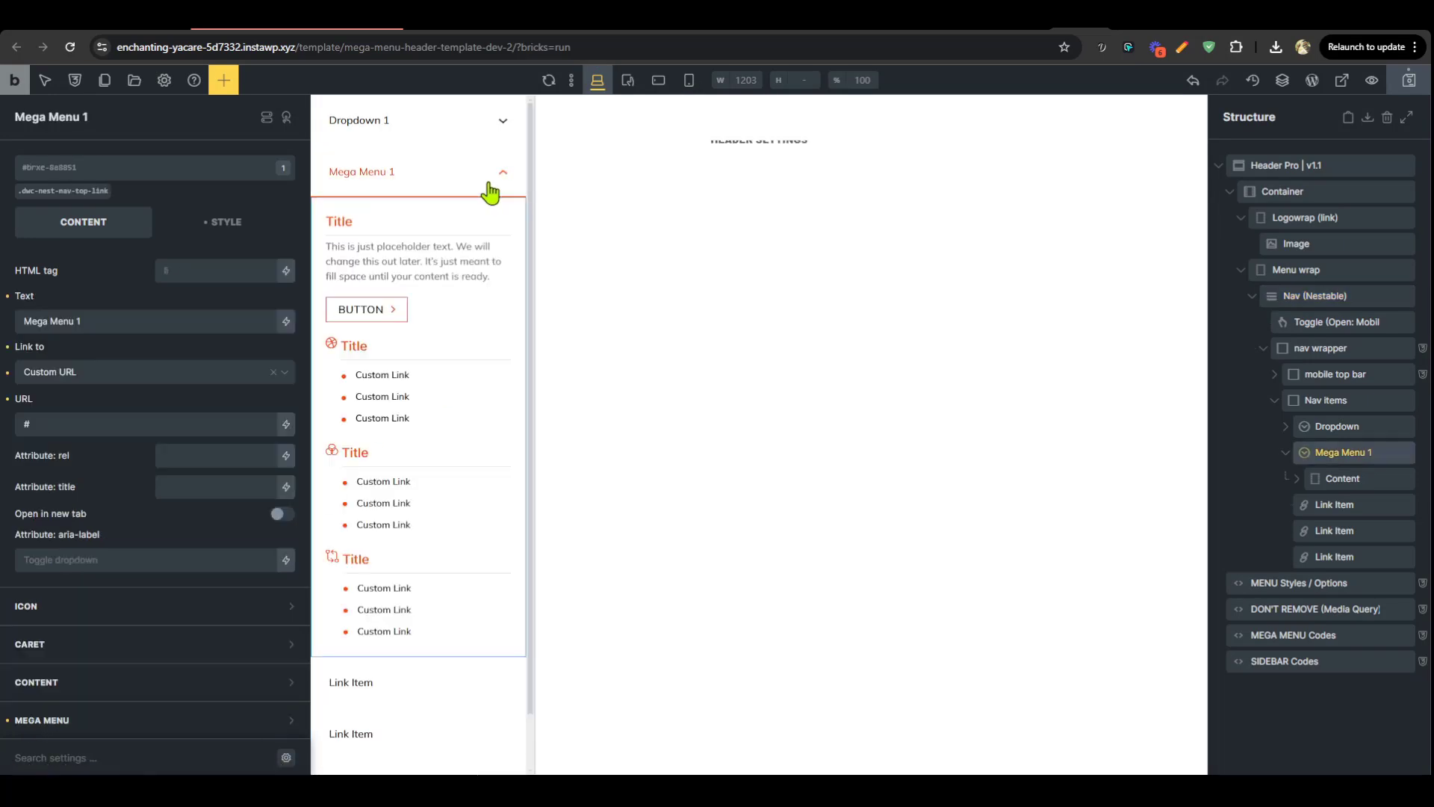
Turn off offcanvas mode on the Nav (Nestable) and view the postid selectors ending the MENU Styles / Options CSS
click(1312, 300)
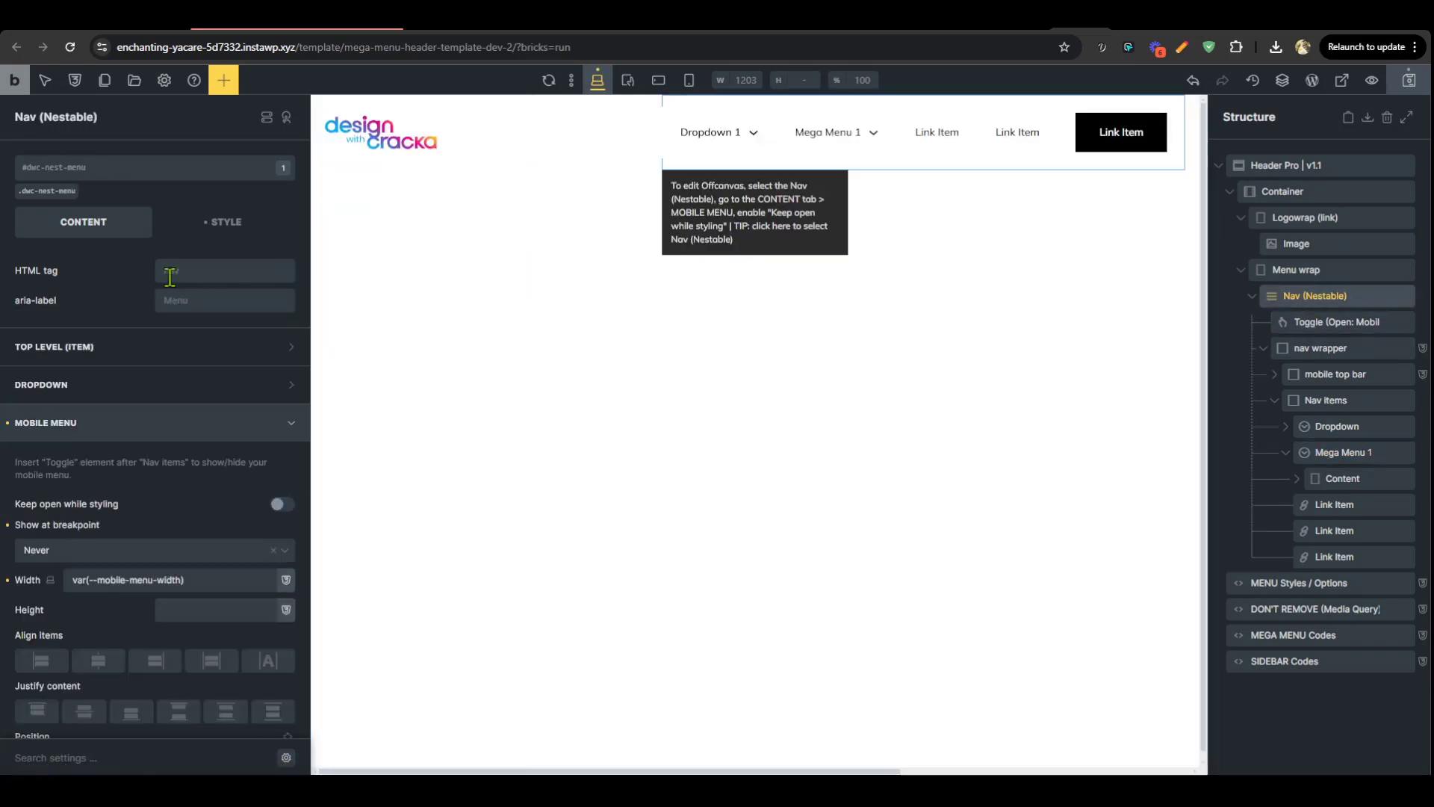
click(227, 240)
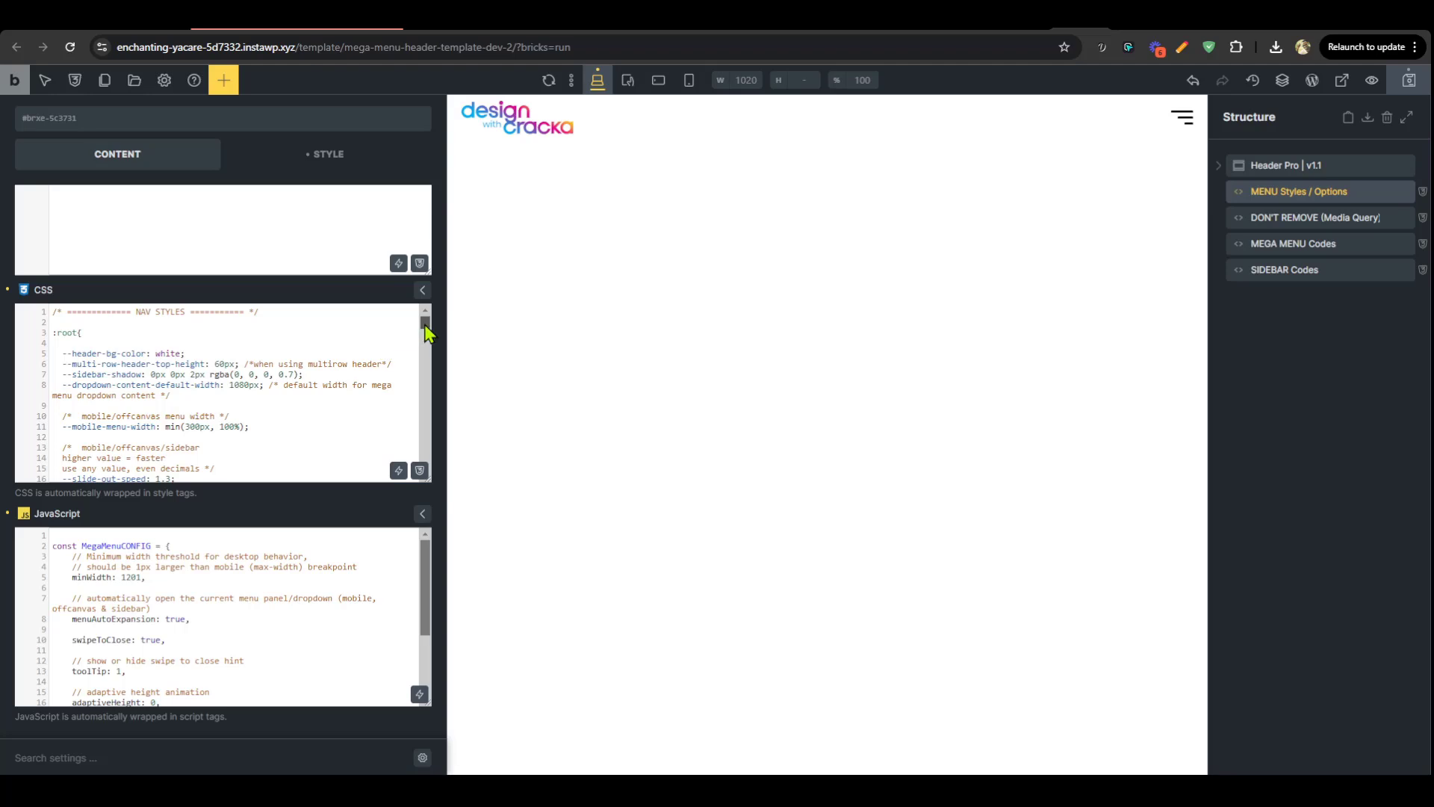
drag(425, 328, 420, 387)
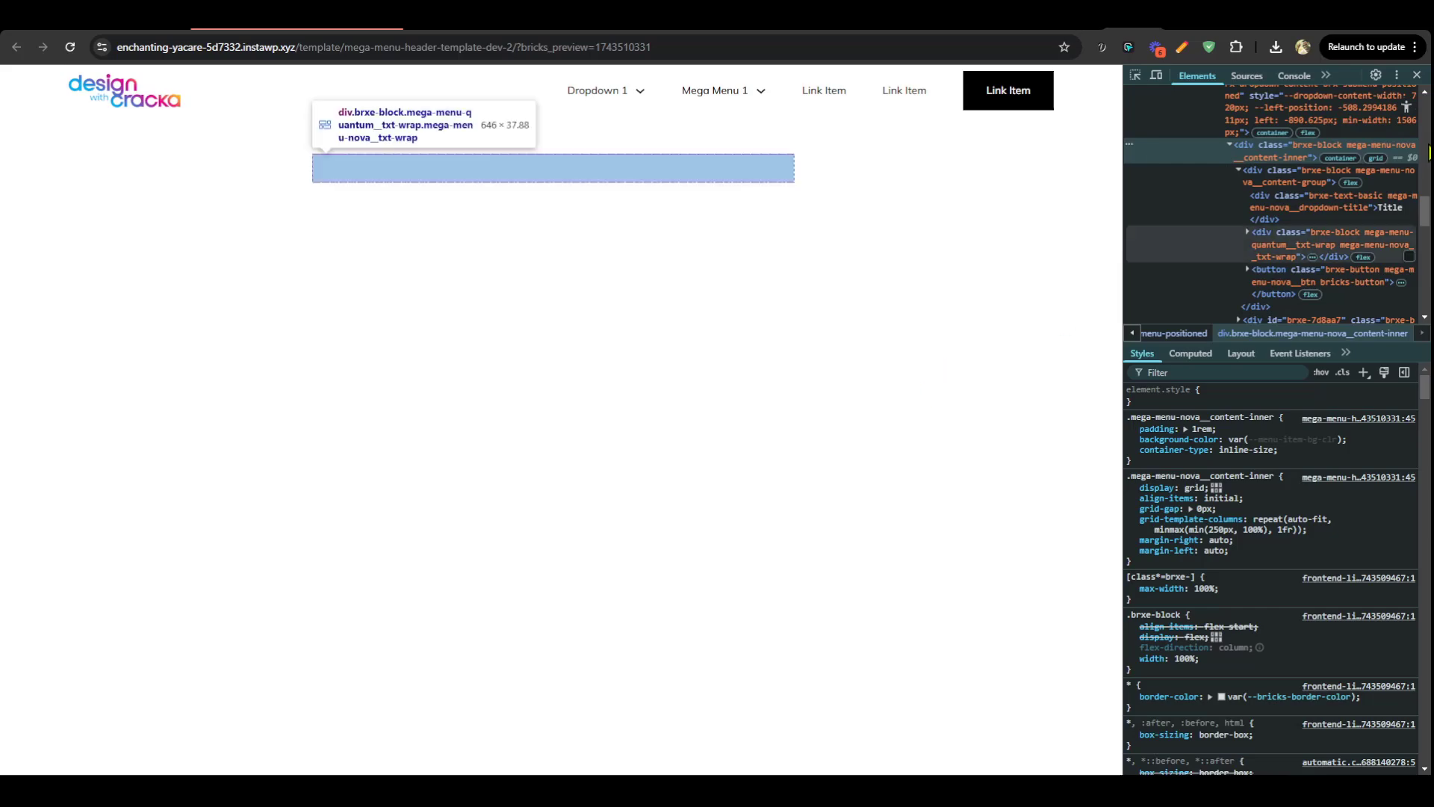
Close the developer tools on the frontend preview and examine the Mega Menu 1 dropdown's background
click(1417, 76)
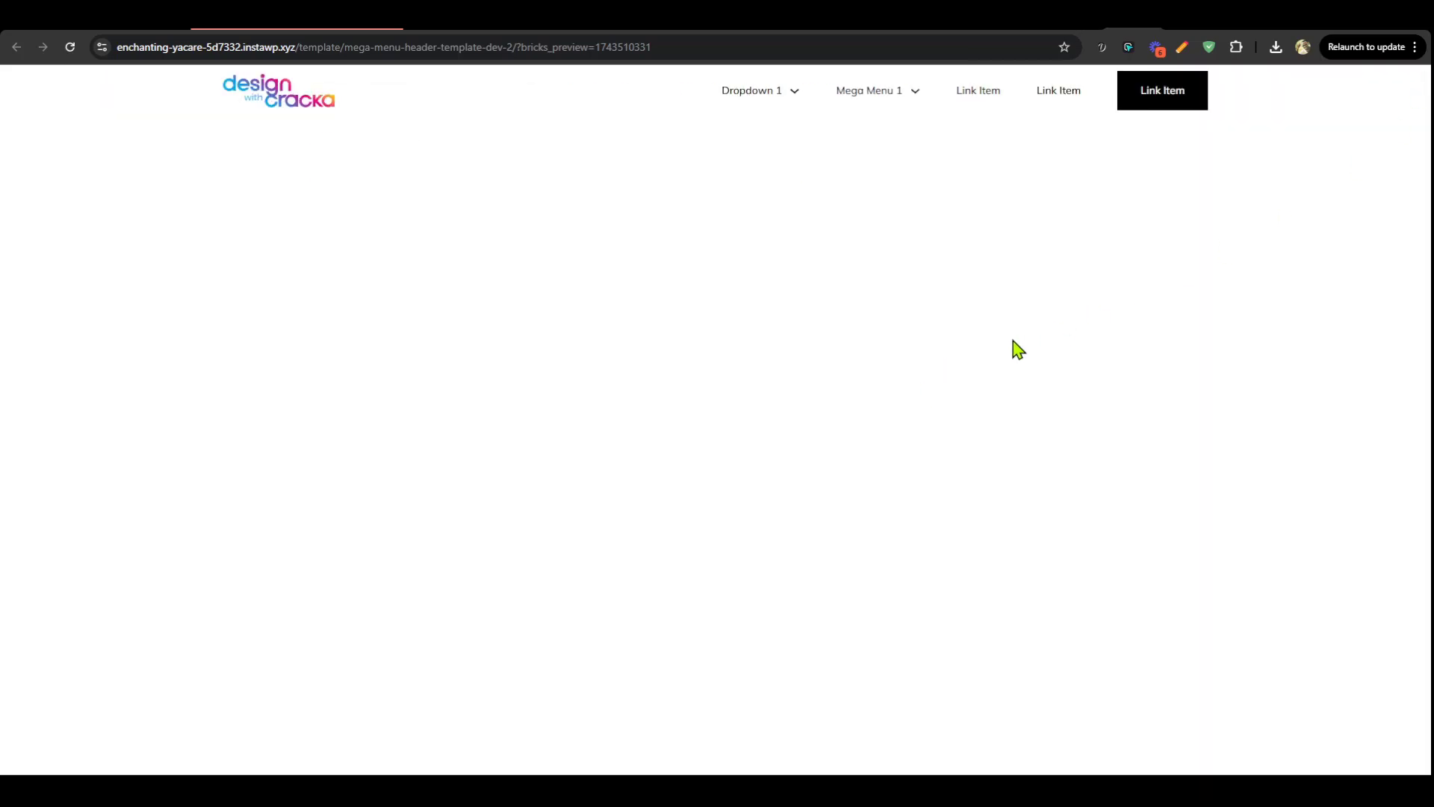
mouse_move(886, 97)
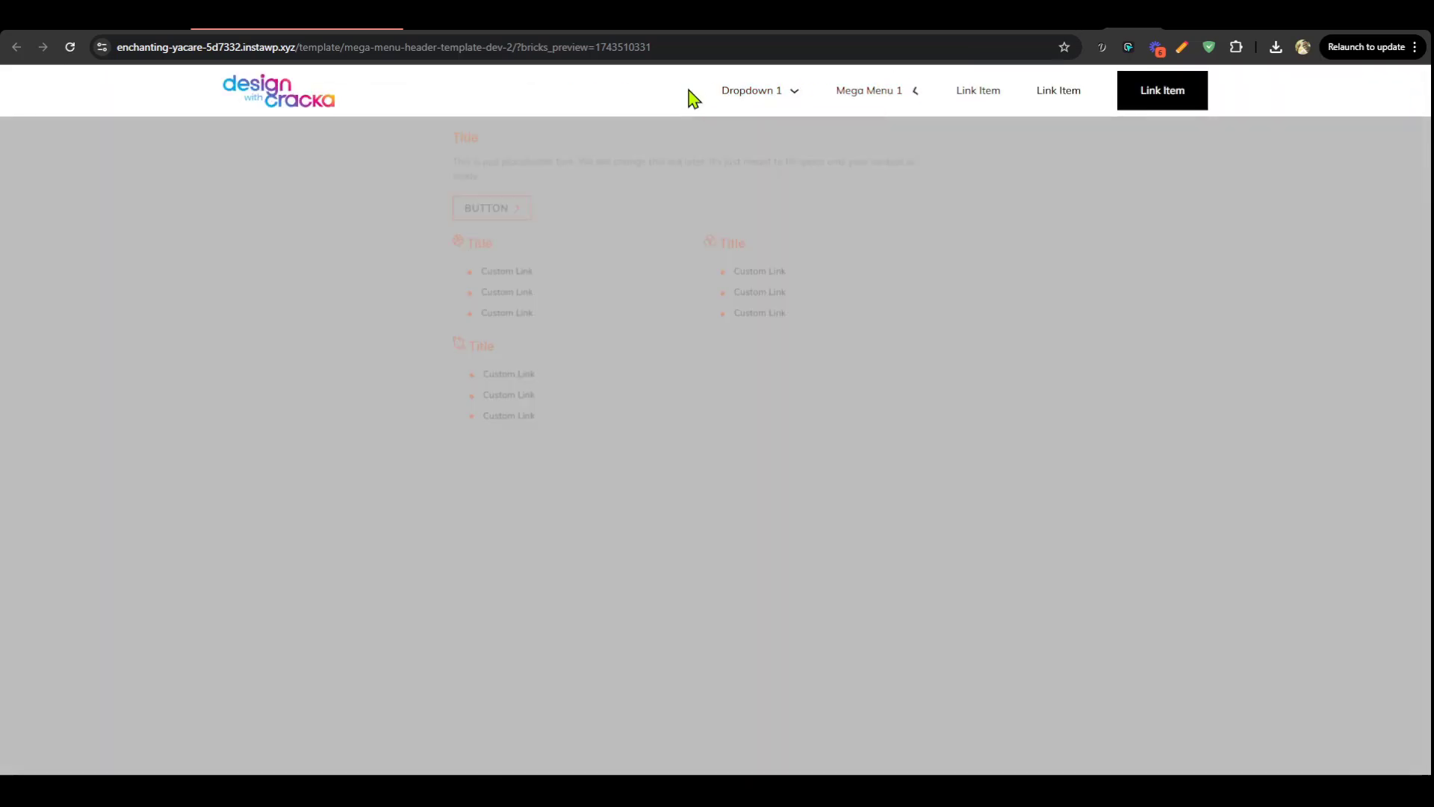
mouse_move(839, 96)
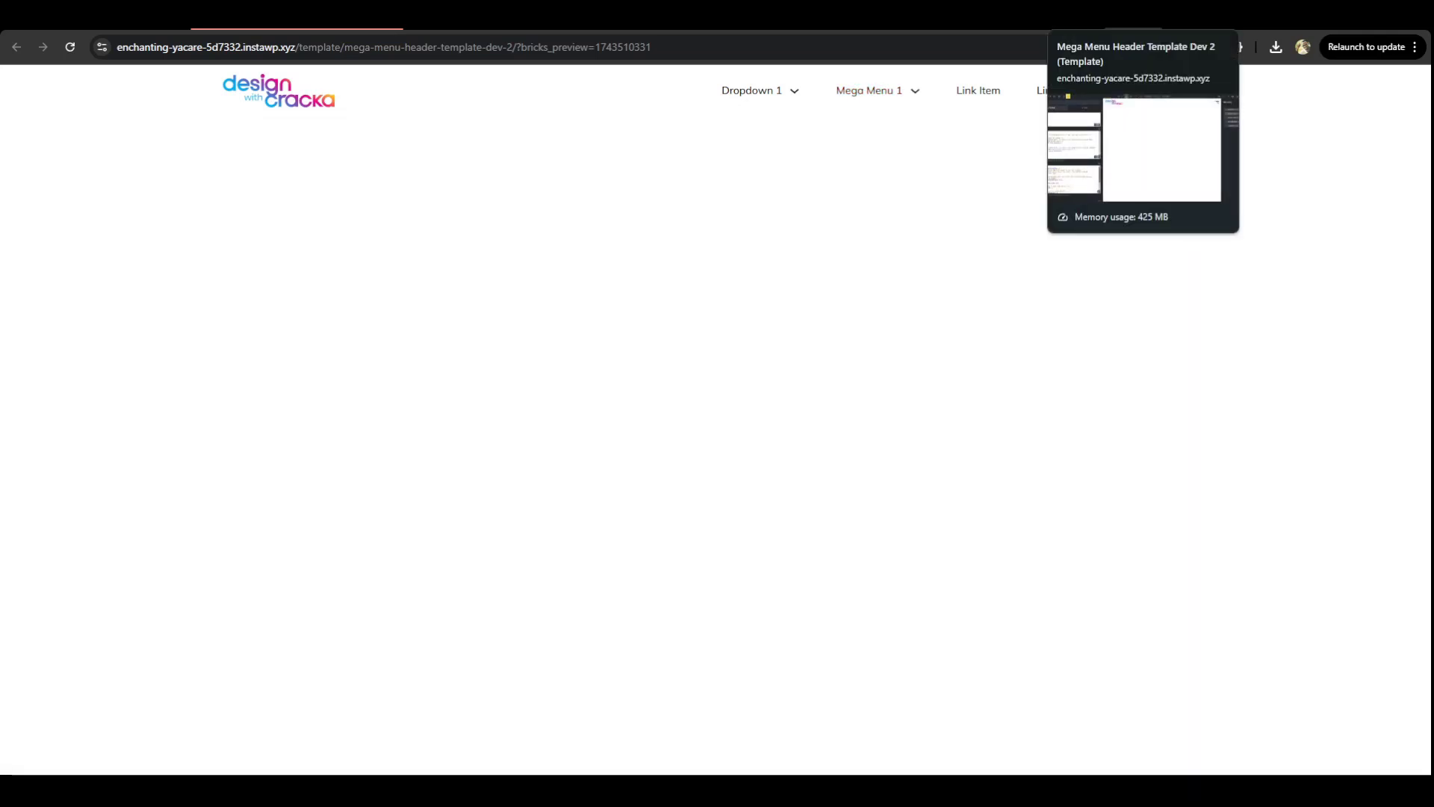
Return to the builder and select the mega-menu-nova__content-inner class on the Content Inner element of Mega Menu 1
click(1080, 18)
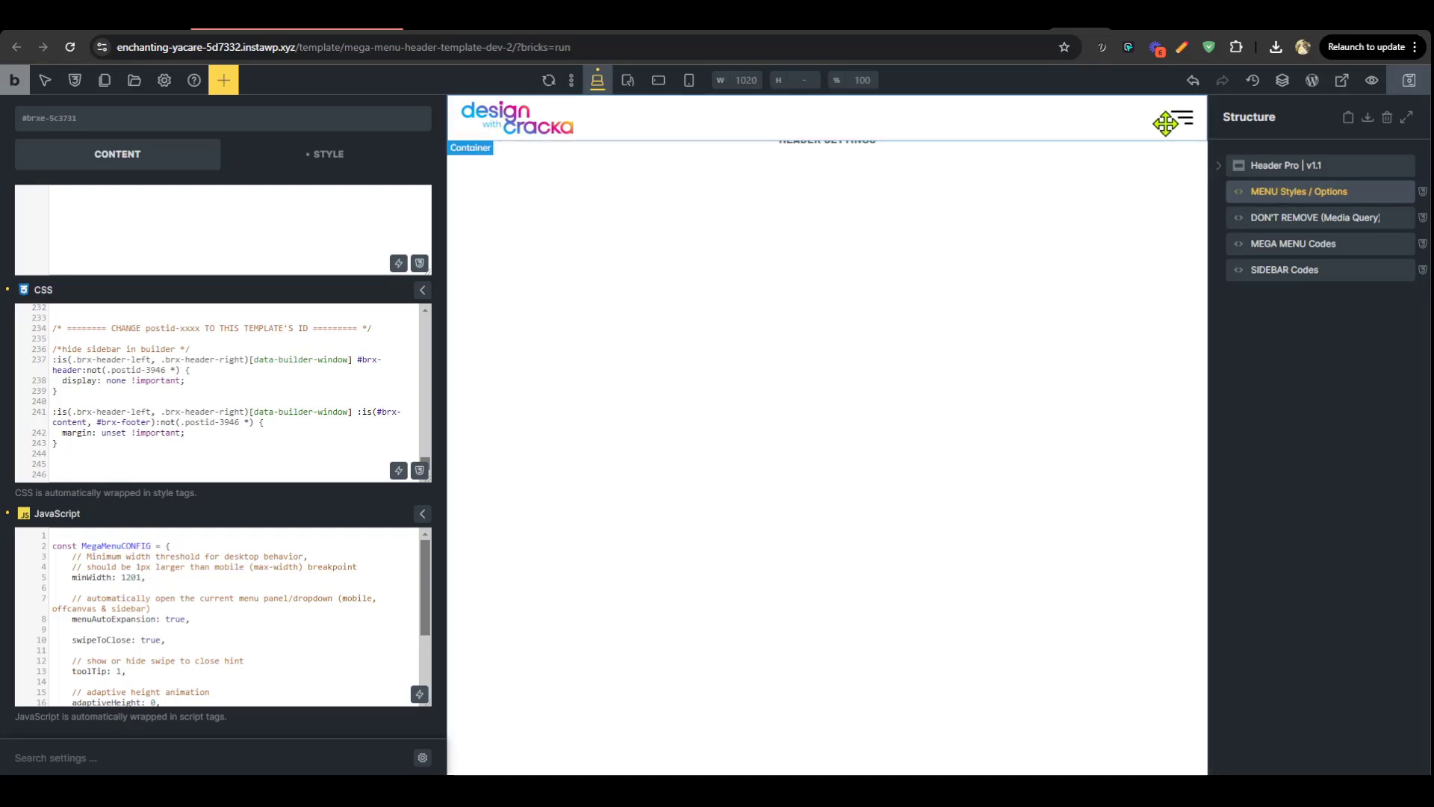
click(422, 299)
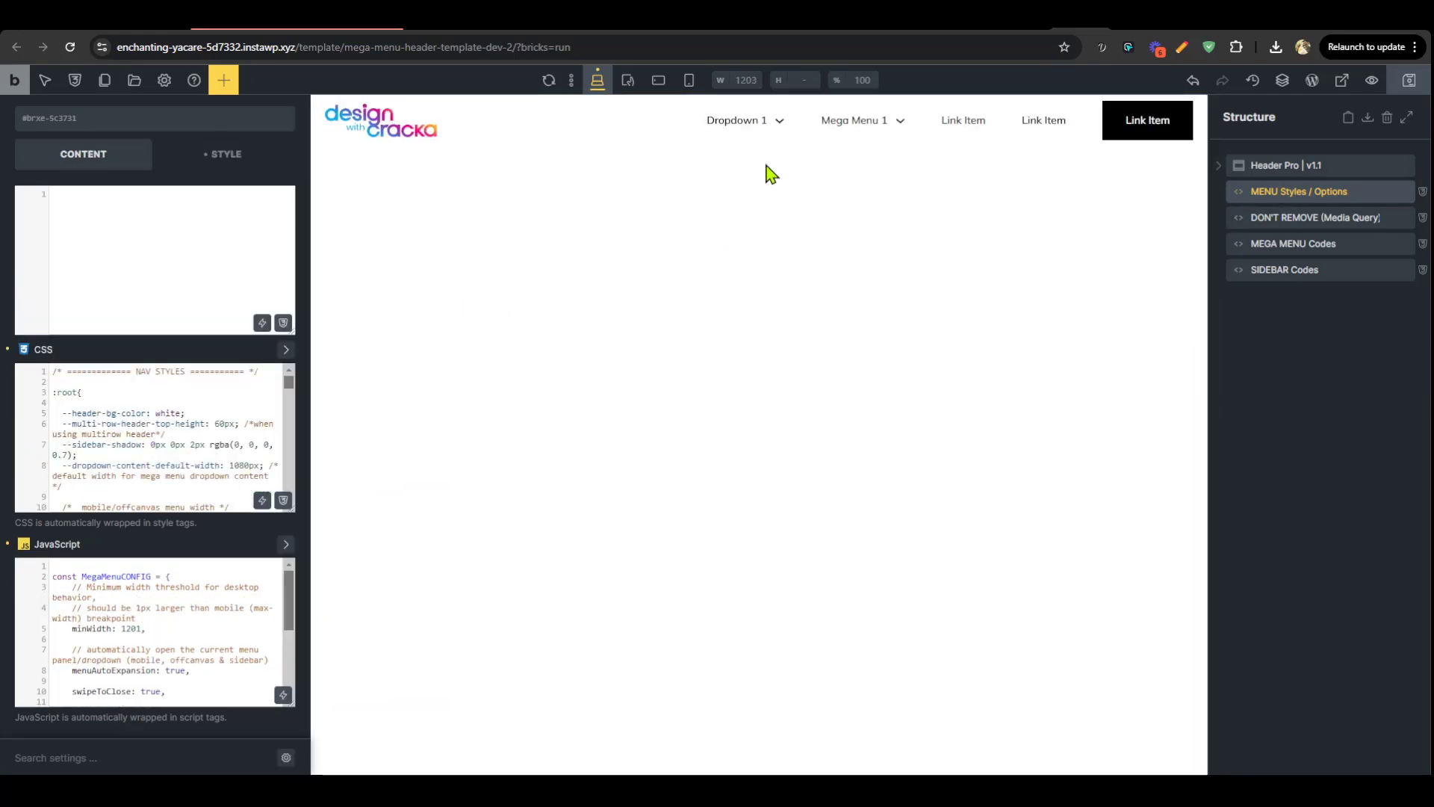
click(849, 122)
click(380, 172)
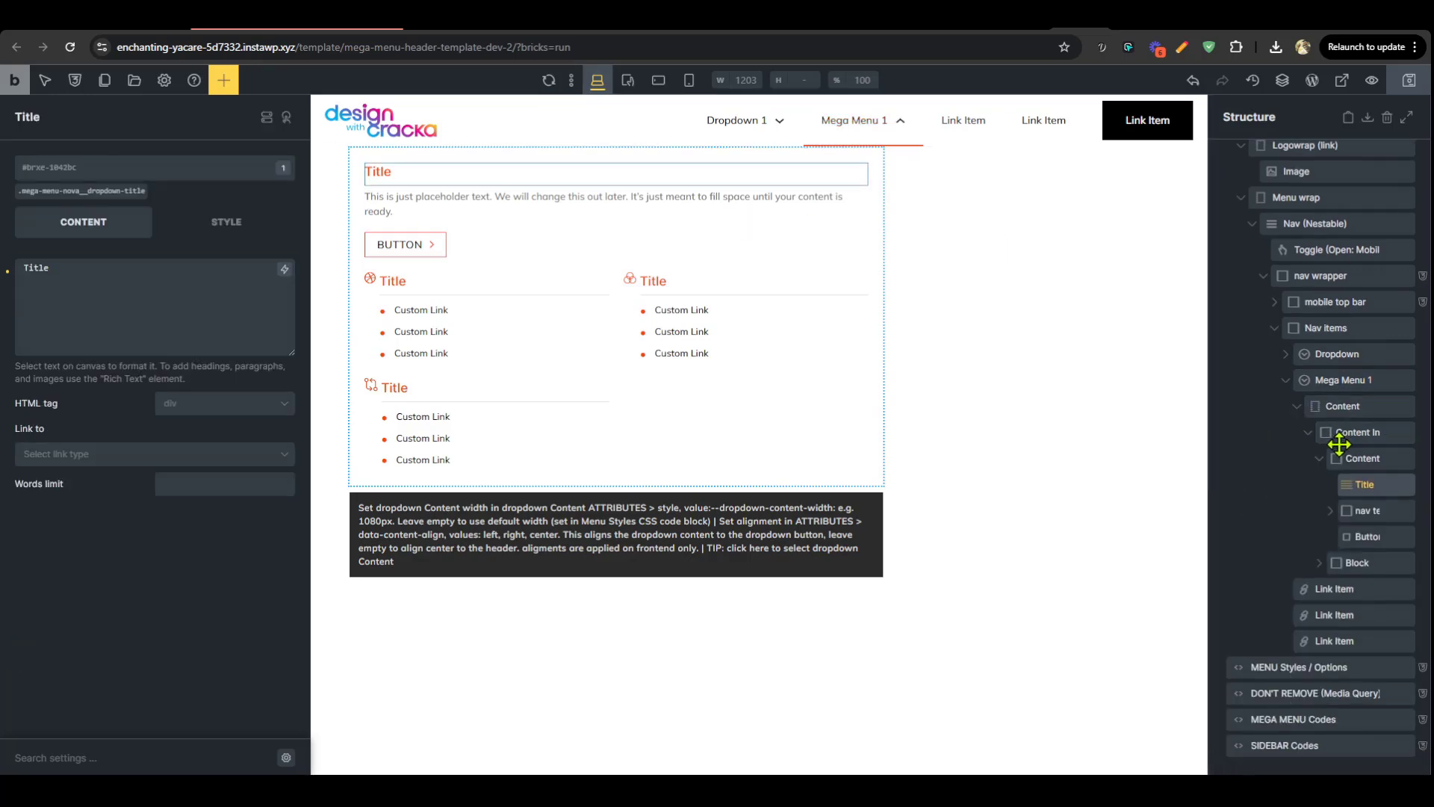
click(1311, 441)
click(1309, 436)
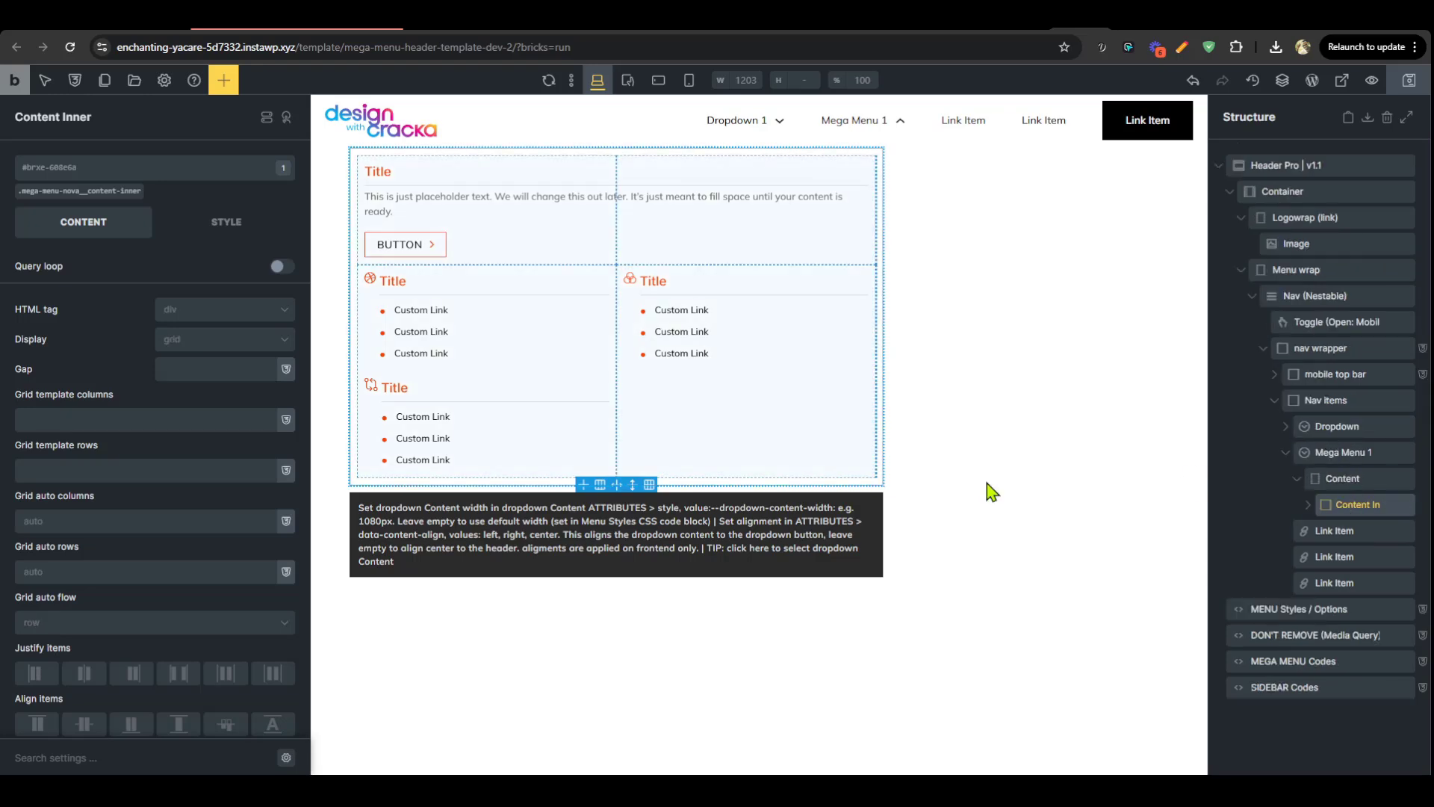
click(93, 193)
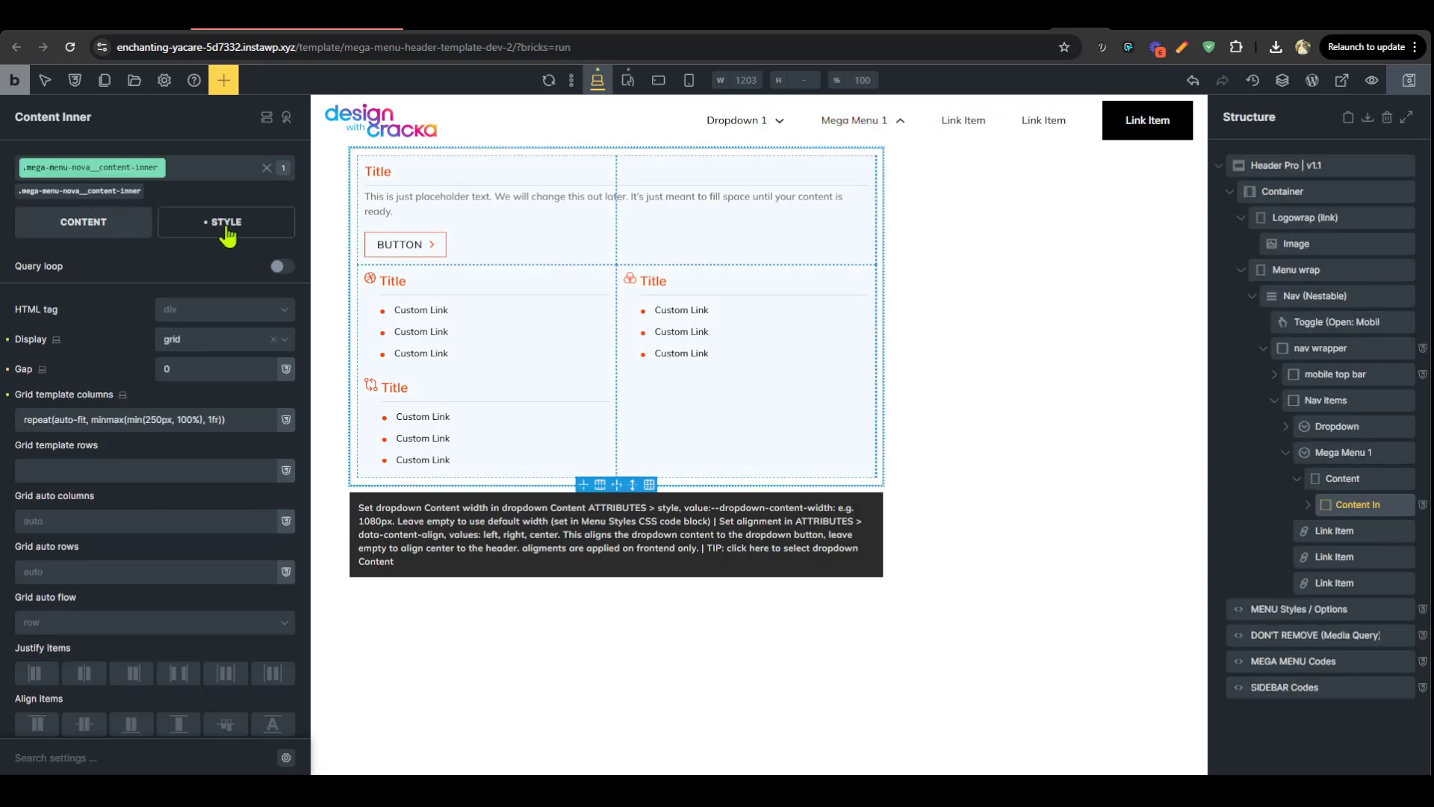
Change the background-color variable in the class's custom CSS to var(--menu-item-bg)
click(224, 222)
click(191, 538)
scroll(224, 552, down, 3)
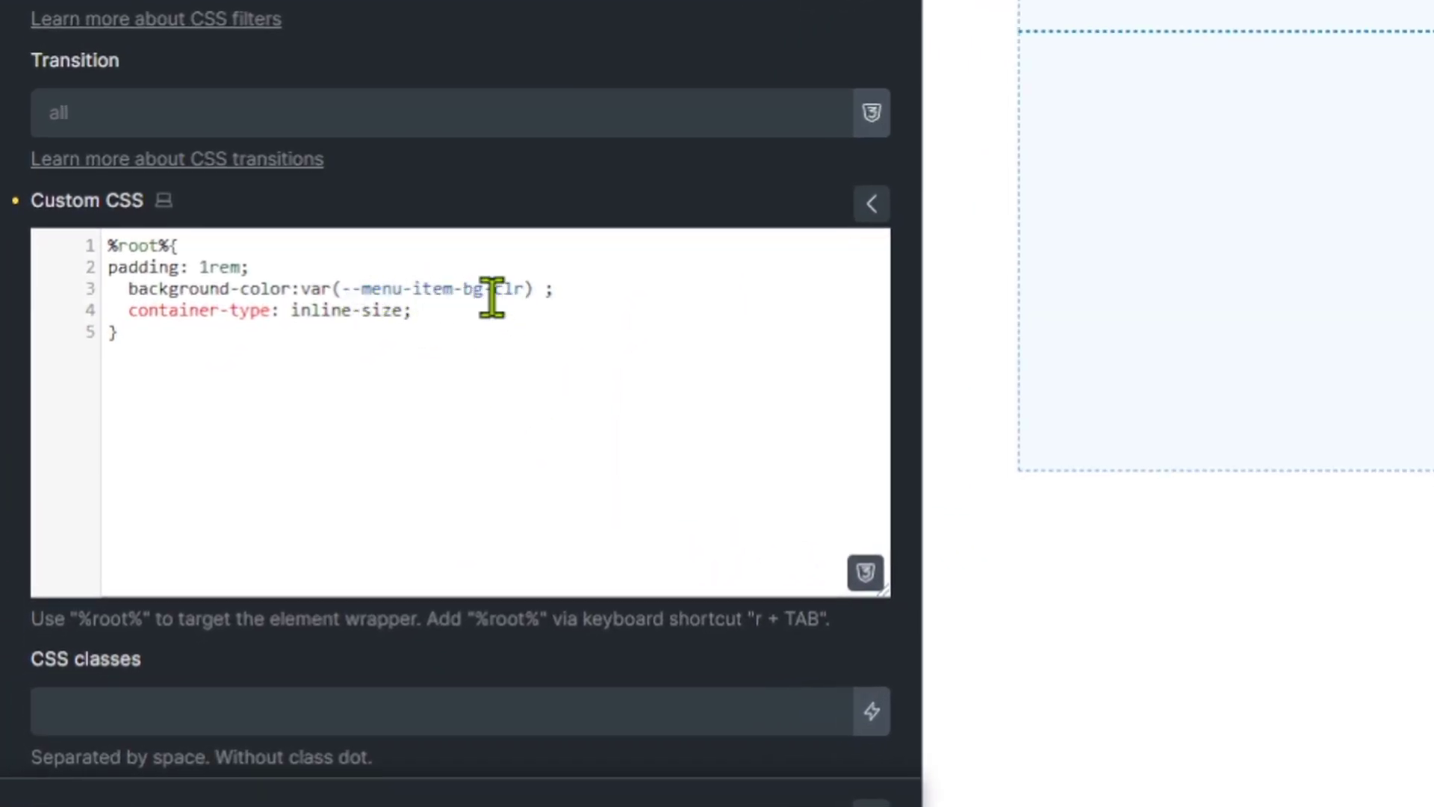
key(Delete)
key(Delete)
key(Delete)
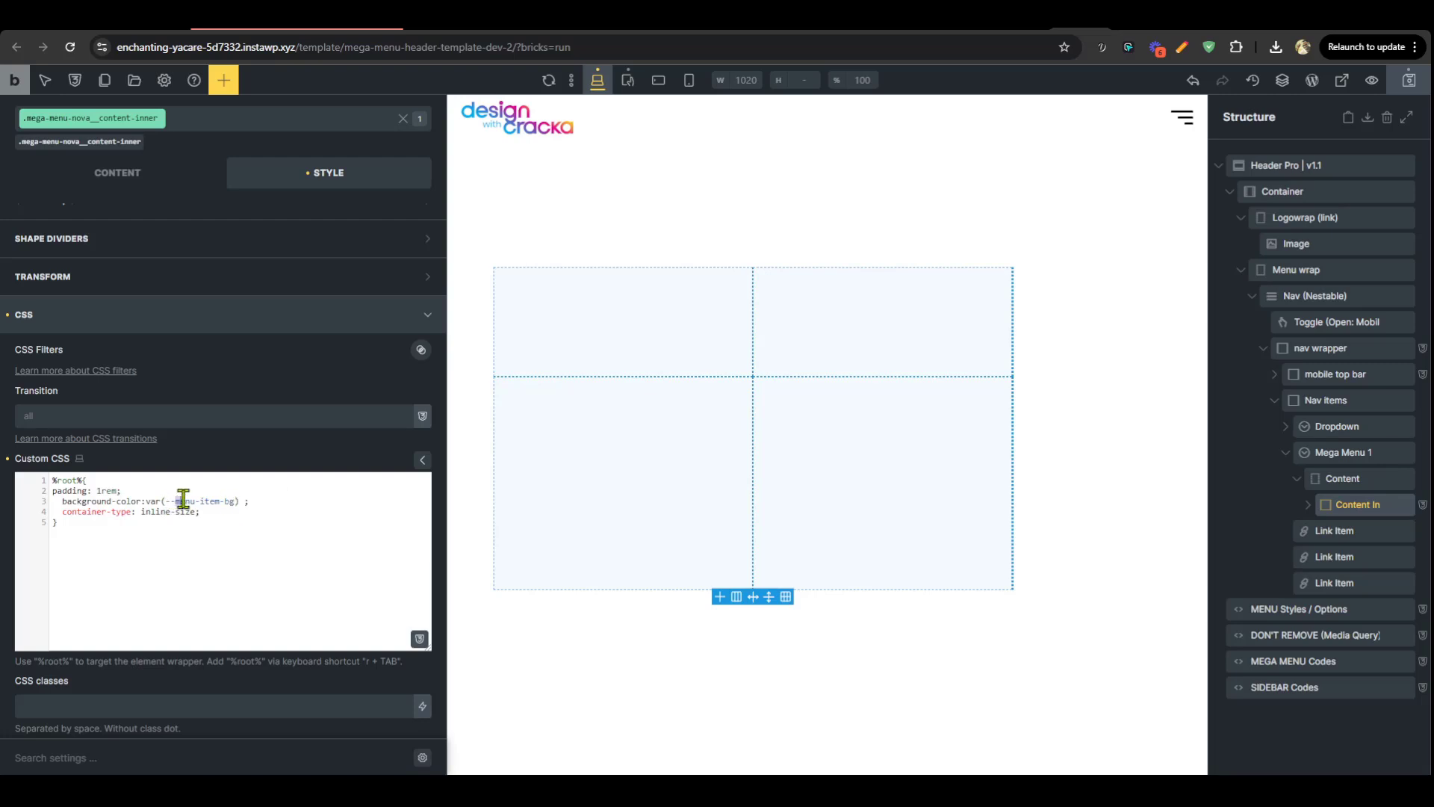
drag(183, 499, 223, 500)
Save the template and check the Mega Menu 1 dropdown on the frontend preview
click(1414, 87)
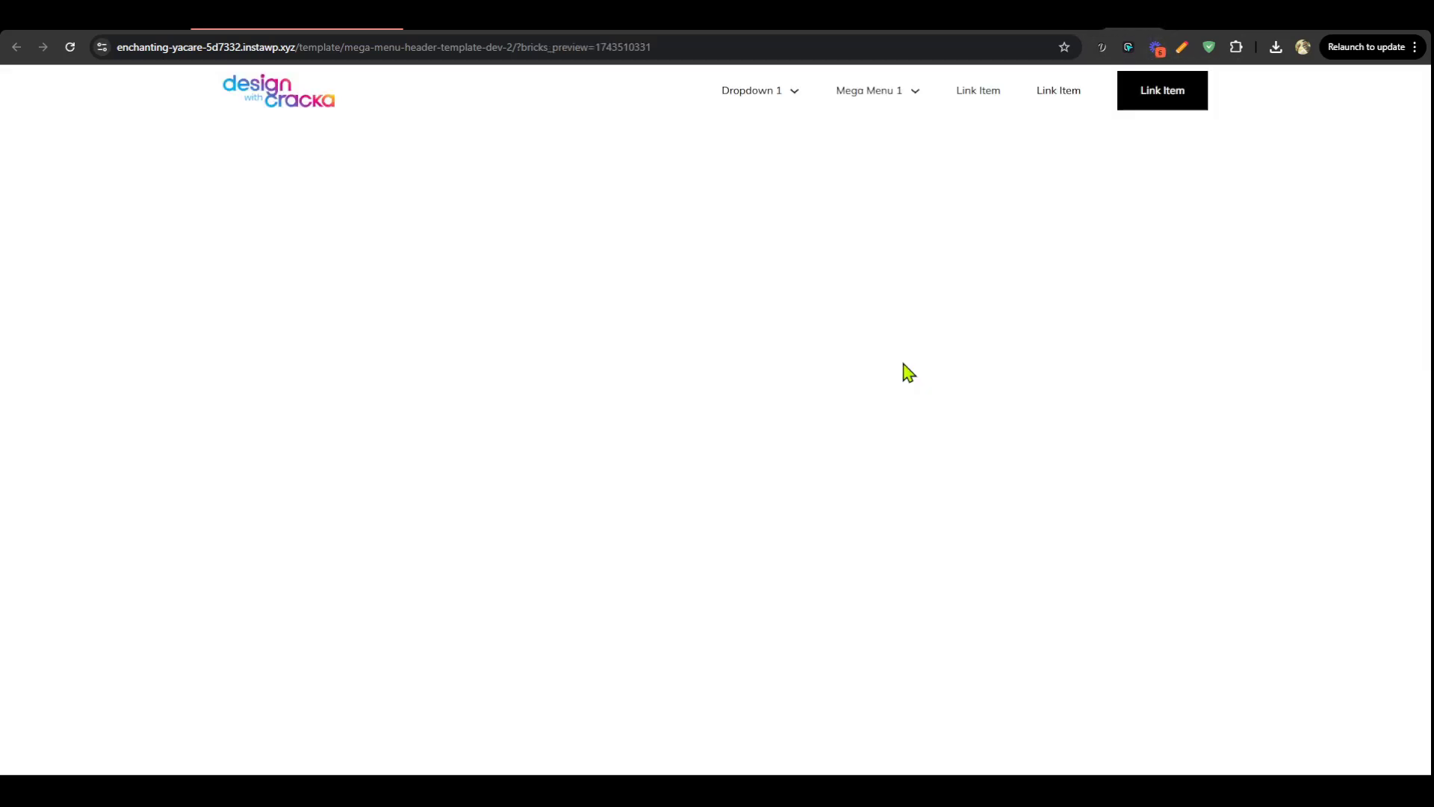
mouse_move(905, 101)
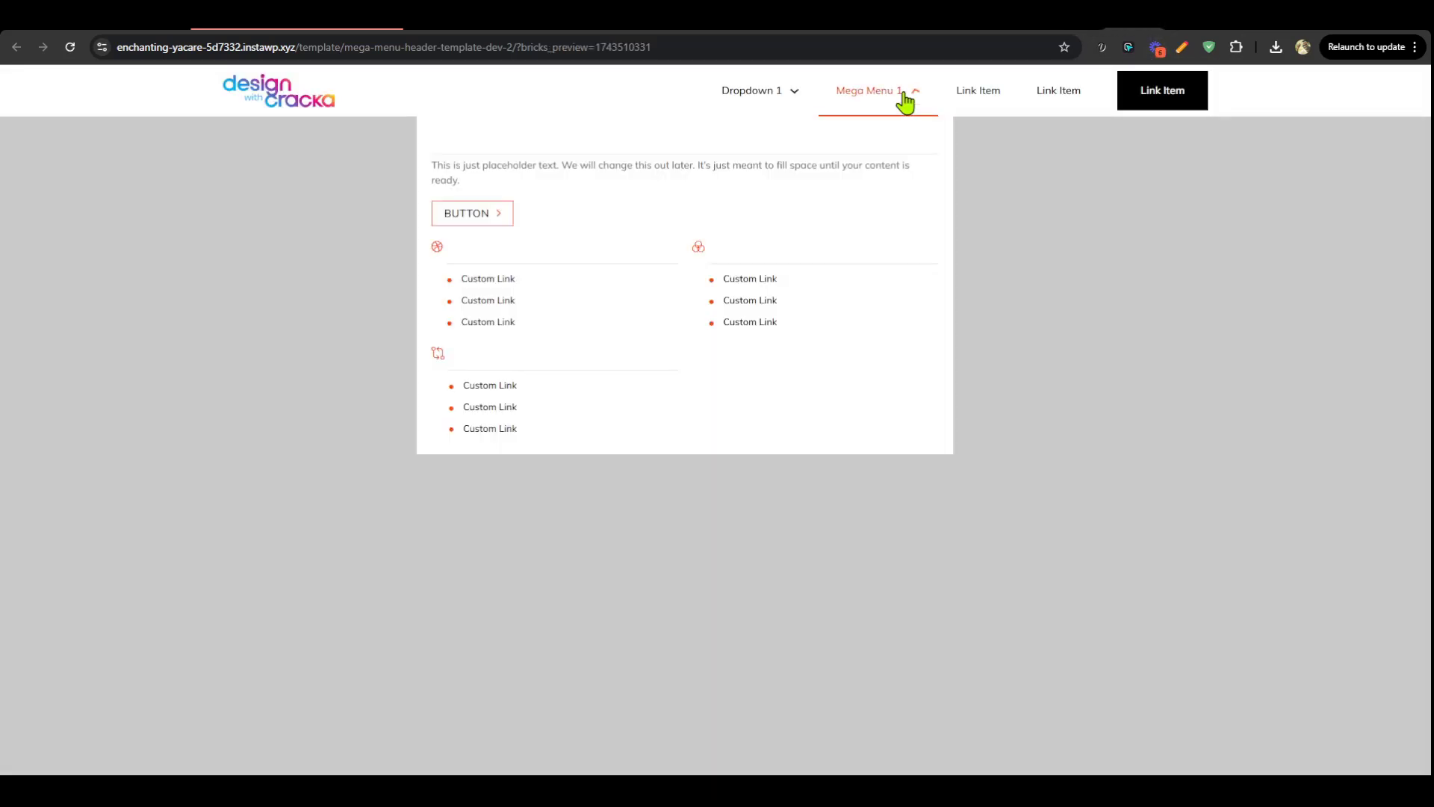